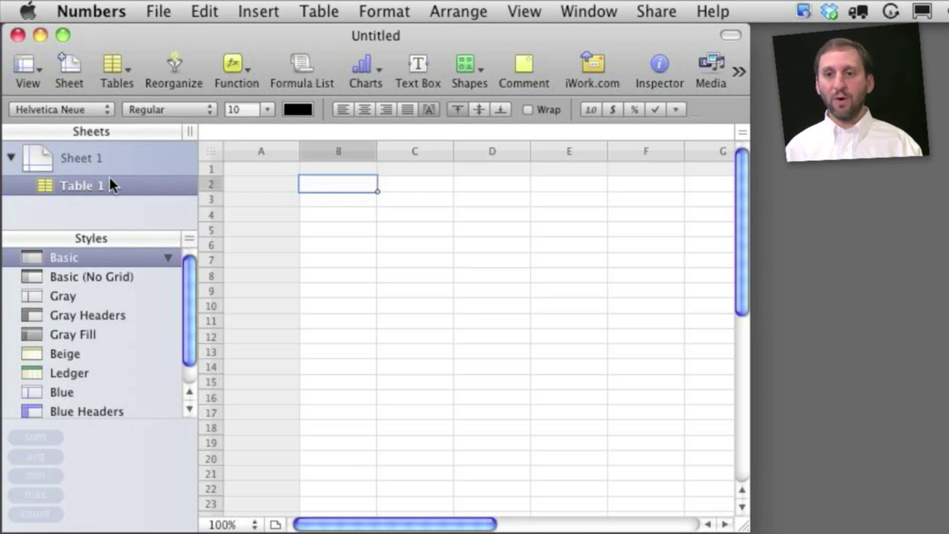
Enter 56, 45, 38, 243, 56 and 5 into cells B2 through B7.
{"action": "double_click", "coordinate": [337, 185]}
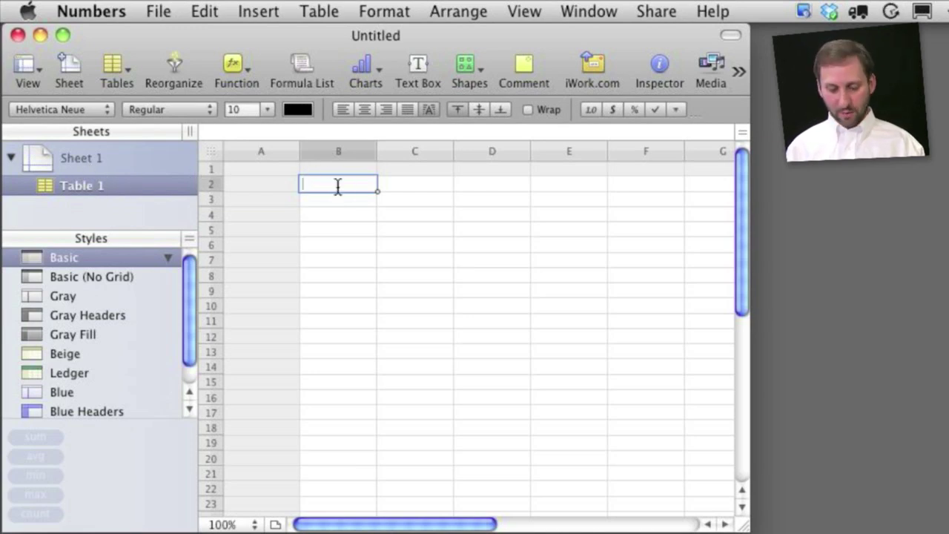
{"action": "type", "text": "56"}
{"action": "key", "text": "Return"}
{"action": "type", "text": "45"}
{"action": "key", "text": "Return"}
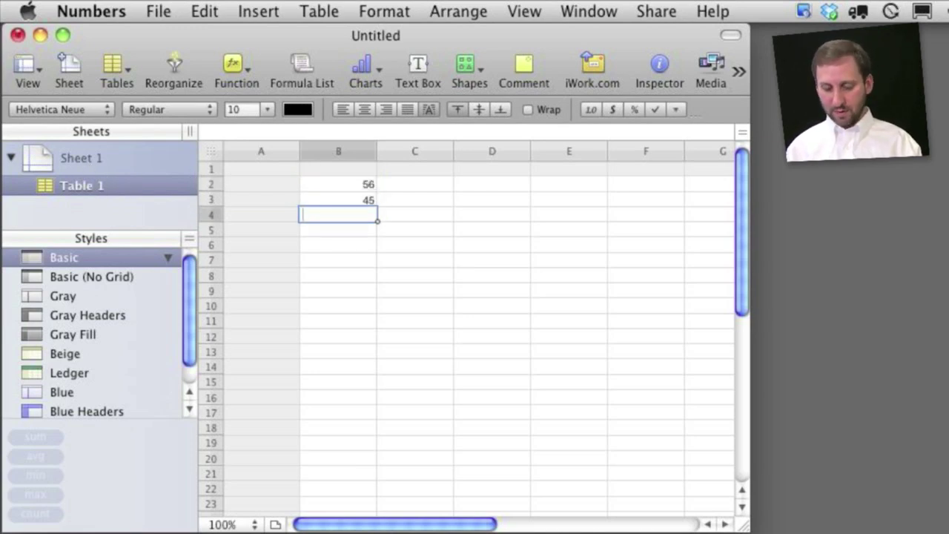
{"action": "type", "text": "38"}
{"action": "key", "text": "Return"}
{"action": "type", "text": "243"}
{"action": "key", "text": "Return"}
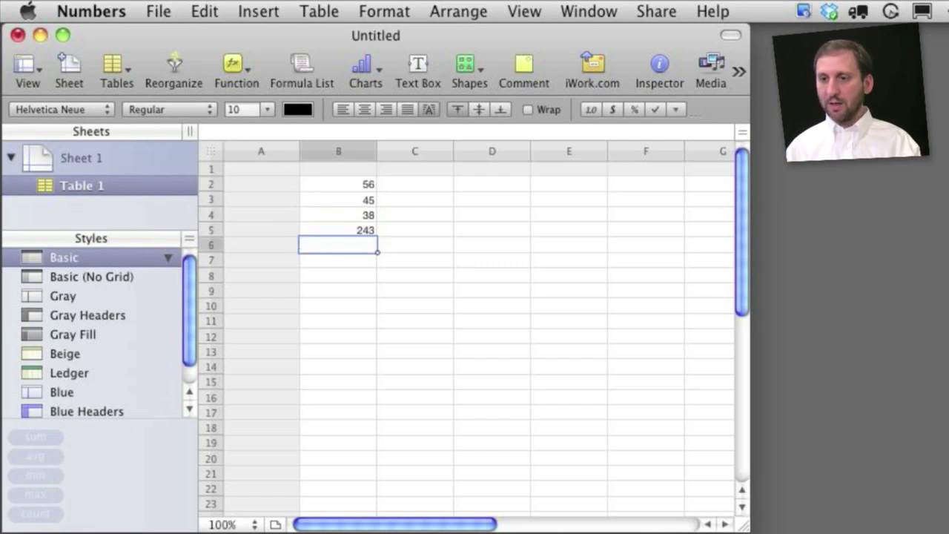
{"action": "type", "text": "56"}
{"action": "key", "text": "Return"}
{"action": "type", "text": "5"}
{"action": "key", "text": "Return"}
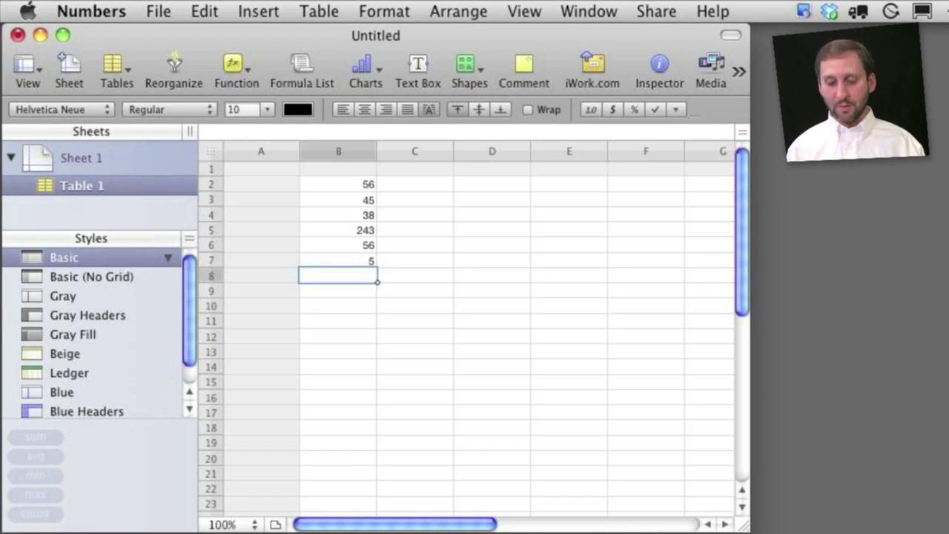
Total B2:B7 in cell B8 with a =SUM formula.
{"action": "type", "text": "="}
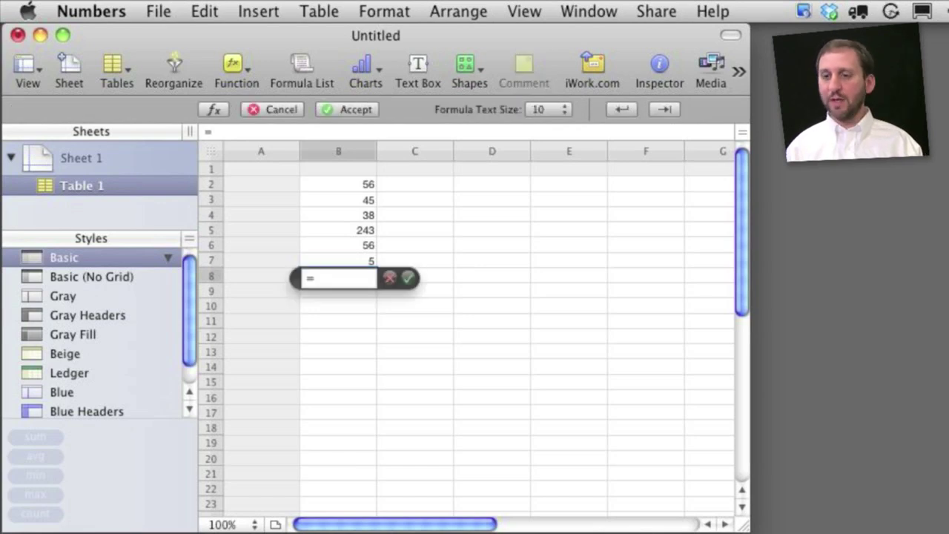
{"action": "type", "text": "sum("}
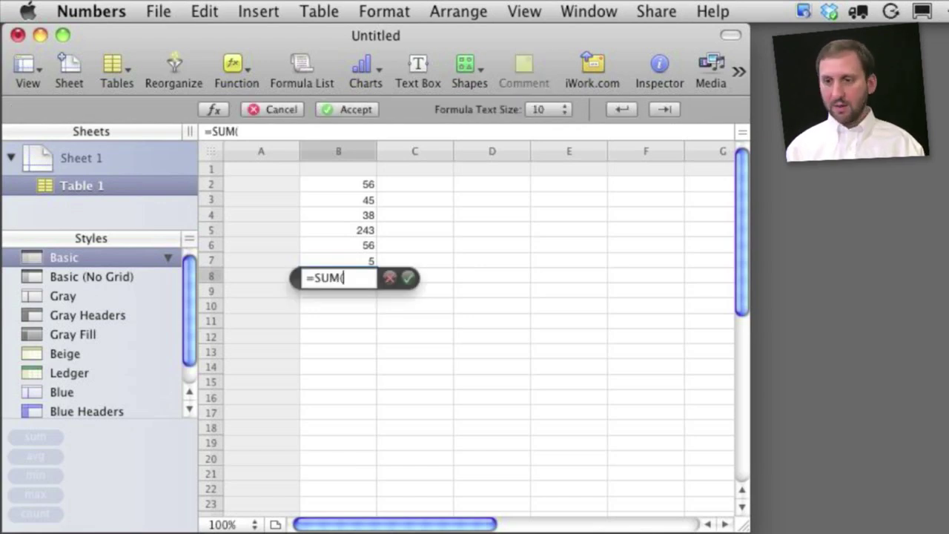
{"action": "left_click_drag", "start_coordinate": [343, 188], "coordinate": [345, 261]}
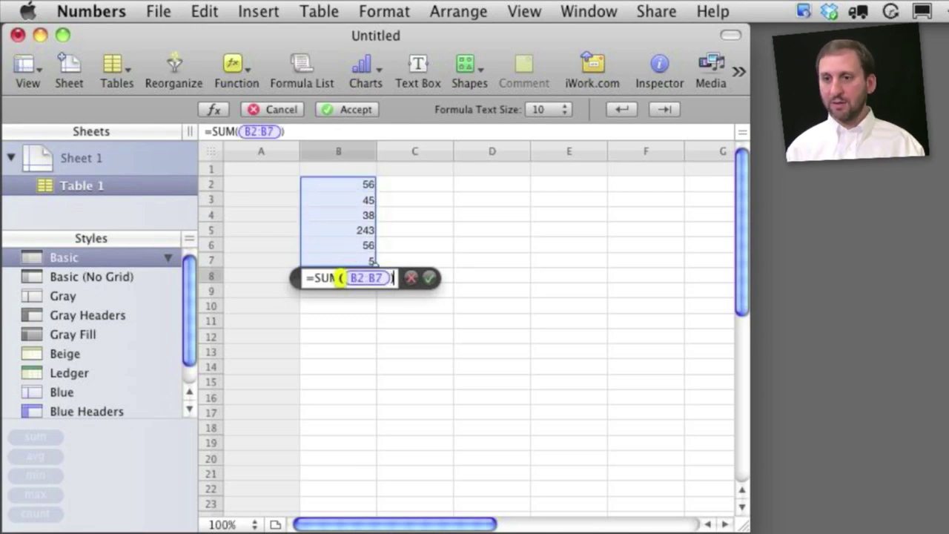
{"action": "type", "text": ")"}
{"action": "key", "text": "Return"}
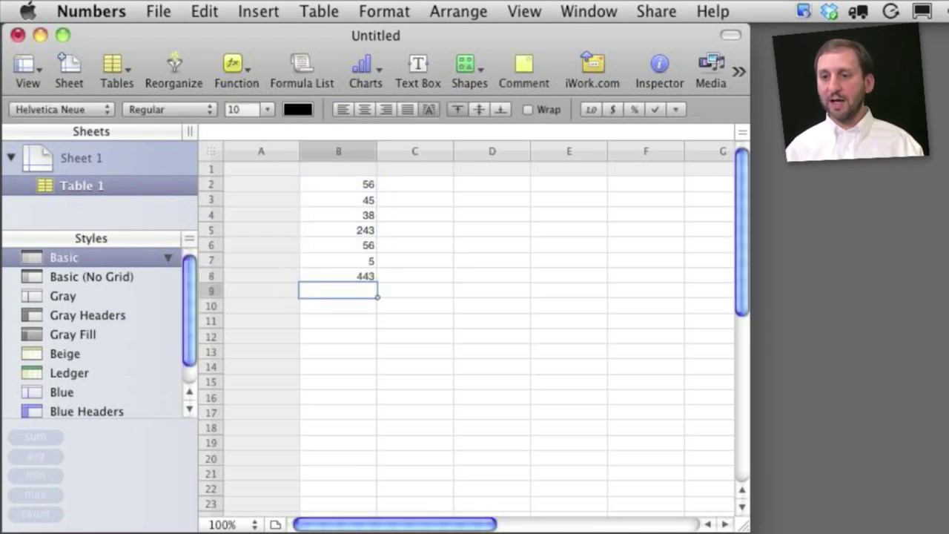
{"action": "left_click", "coordinate": [338, 276]}
Change B7 to 6 so the B8 total updates to 444.
{"action": "left_click", "coordinate": [339, 260]}
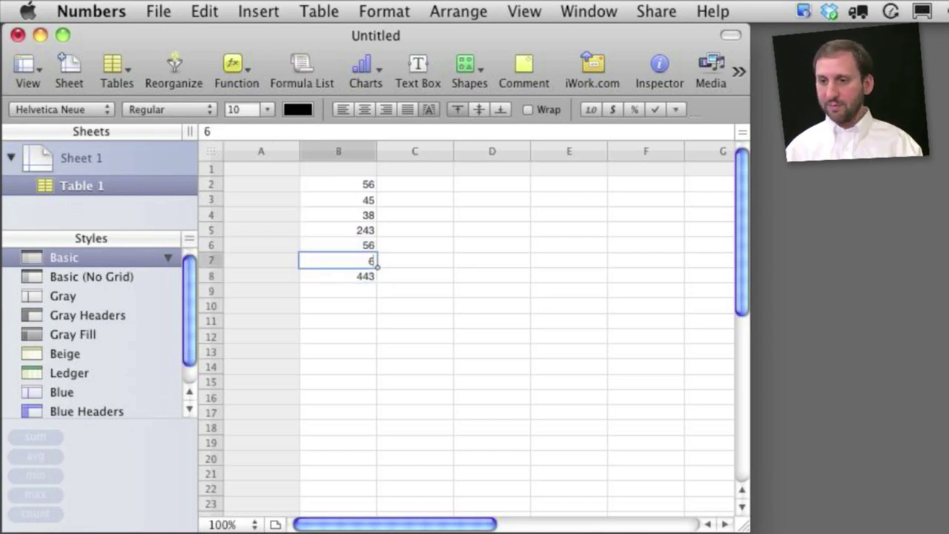
{"action": "key", "text": "Return"}
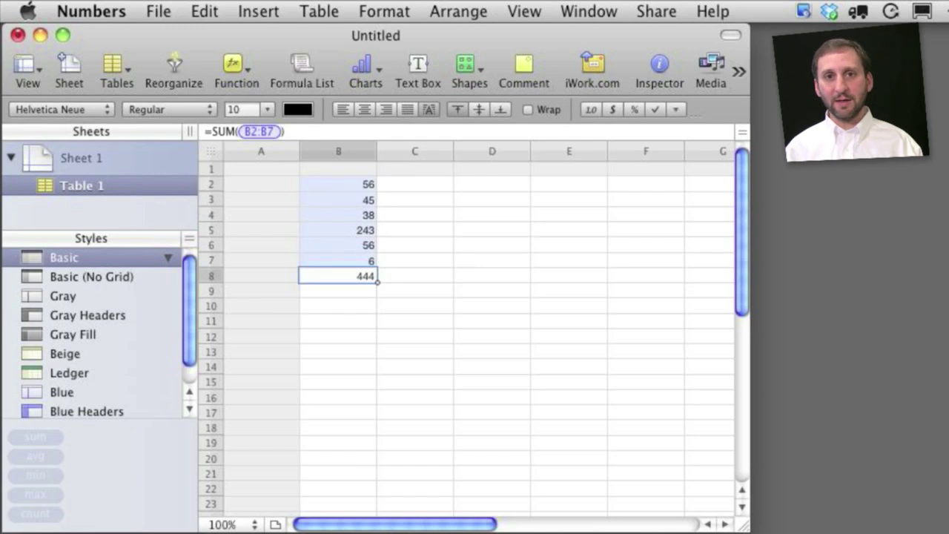
{"action": "left_click", "coordinate": [415, 336]}
{"action": "left_click", "coordinate": [347, 277]}
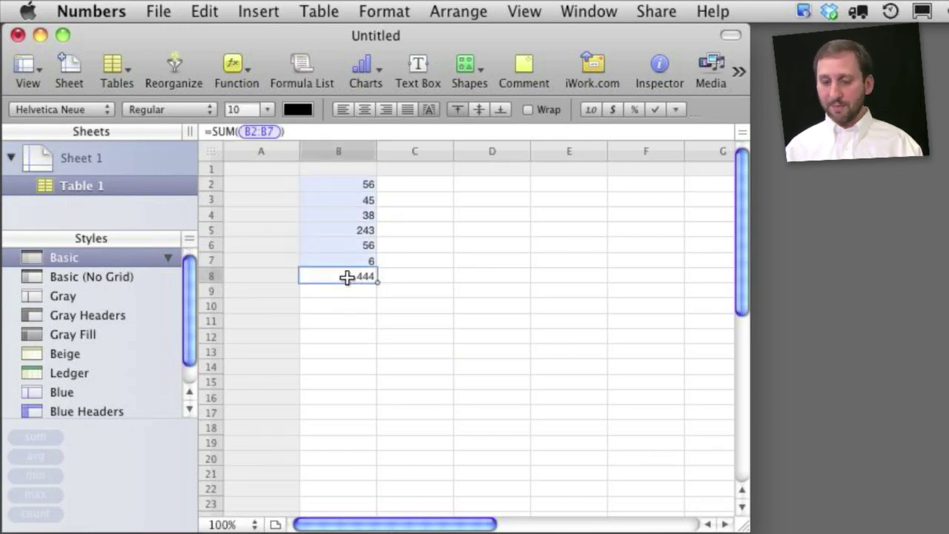
Clear the B8 total and resize the table to seven rows and columns A–B.
{"action": "key", "text": "BackSpace"}
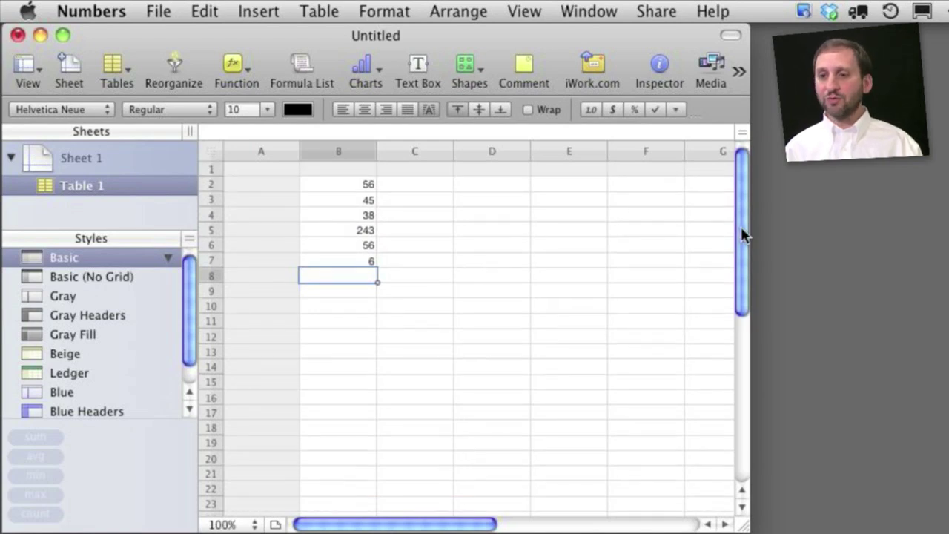
{"action": "left_click_drag", "start_coordinate": [742, 230], "coordinate": [733, 455]}
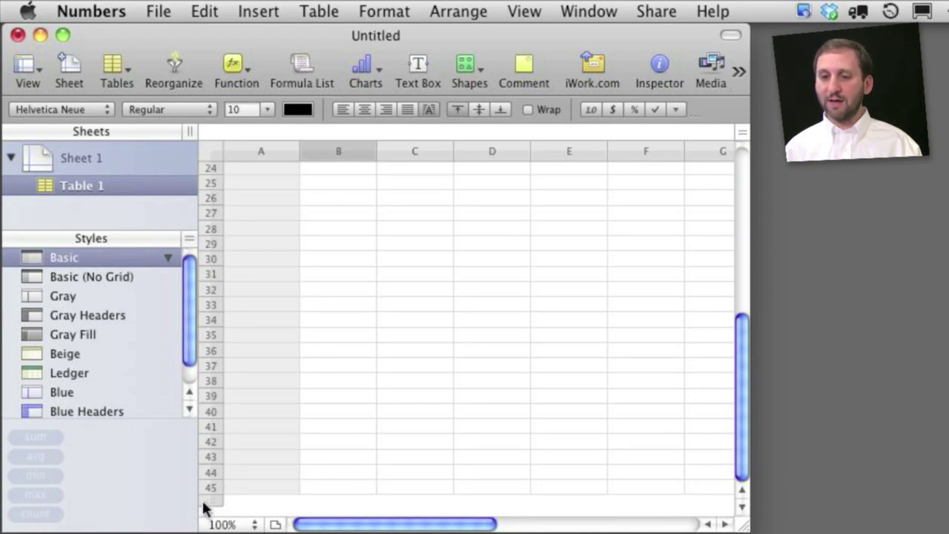
{"action": "left_click_drag", "start_coordinate": [206, 506], "coordinate": [207, 267]}
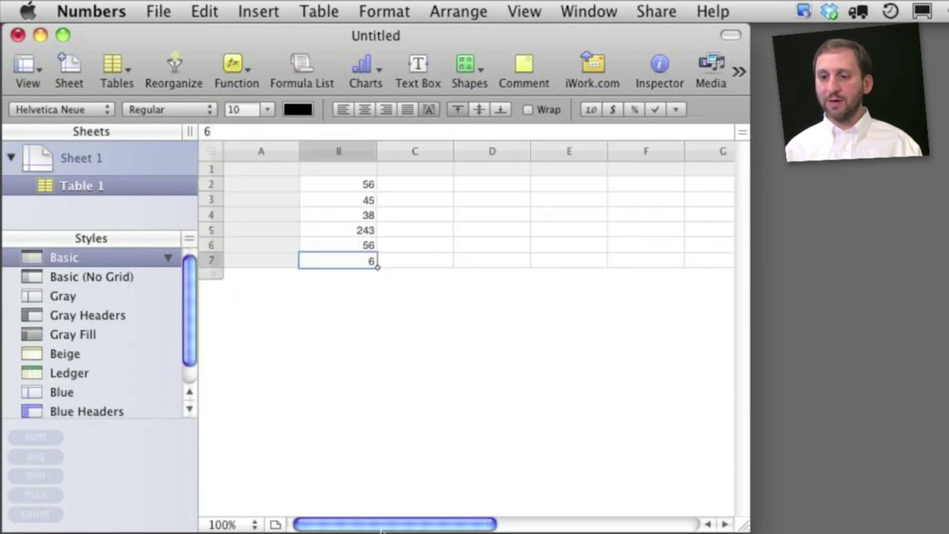
{"action": "left_click_drag", "start_coordinate": [387, 524], "coordinate": [657, 521]}
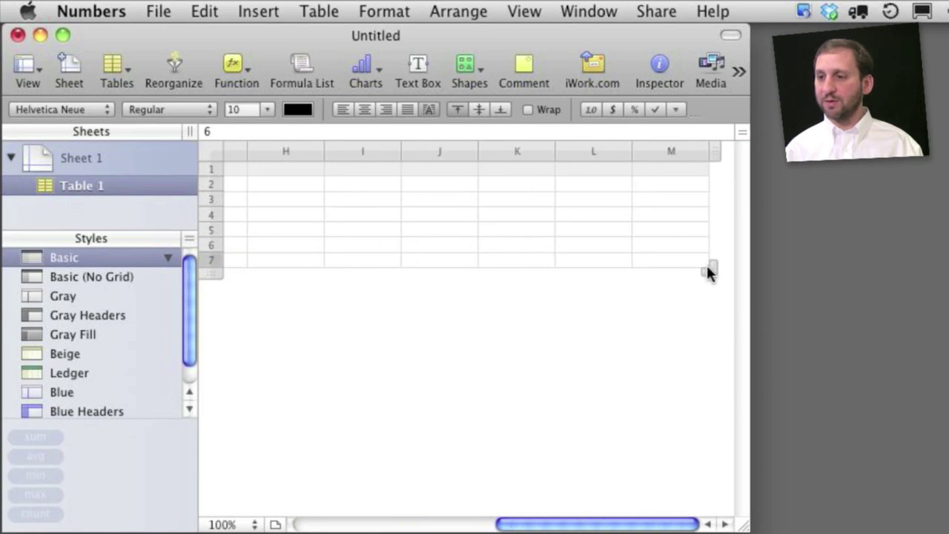
{"action": "left_click_drag", "start_coordinate": [706, 265], "coordinate": [360, 275]}
Label column B with the header 'Amounts' in B1.
{"action": "left_click", "coordinate": [338, 229]}
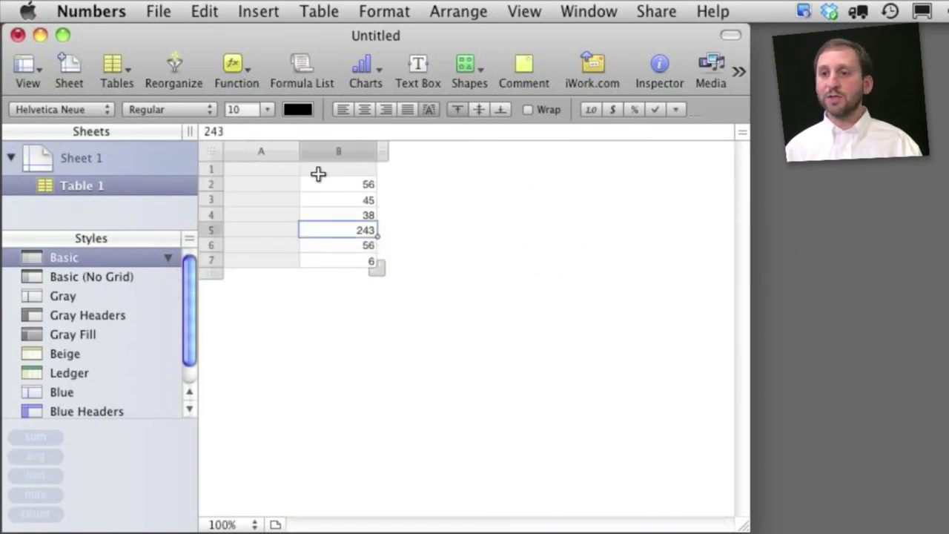
{"action": "left_click", "coordinate": [318, 170]}
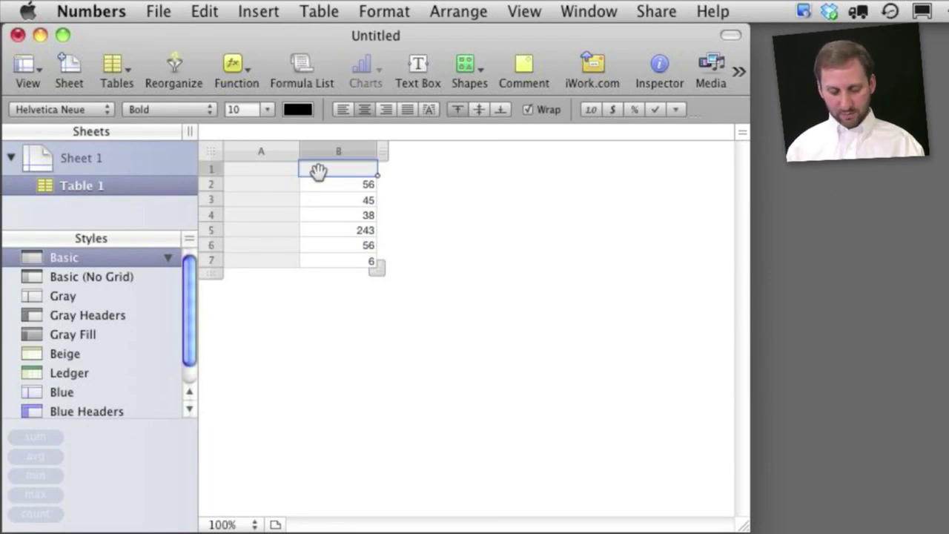
{"action": "type", "text": "Amount"}
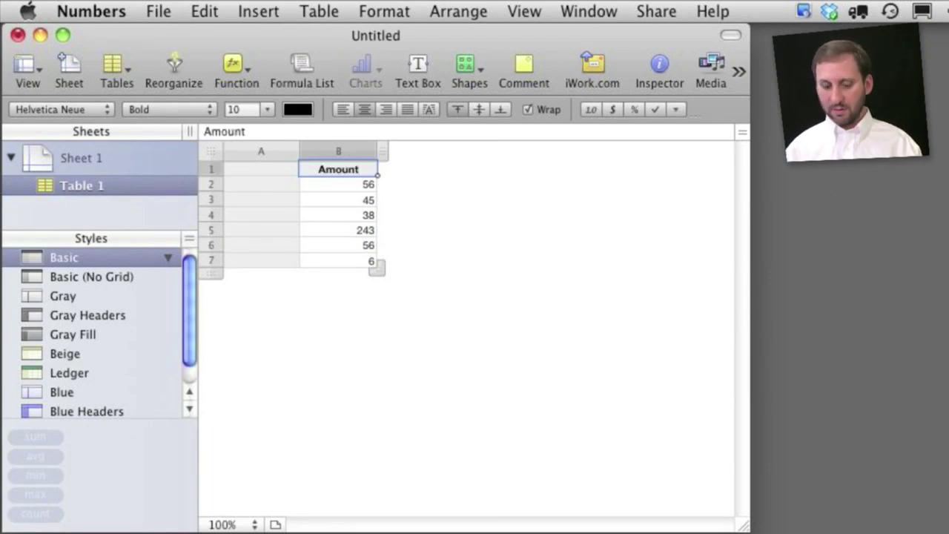
{"action": "type", "text": "s"}
{"action": "key", "text": "Return"}
Enter row labels One, Two, Three, Four, Five and Six in A2:A7.
{"action": "left_click", "coordinate": [261, 184]}
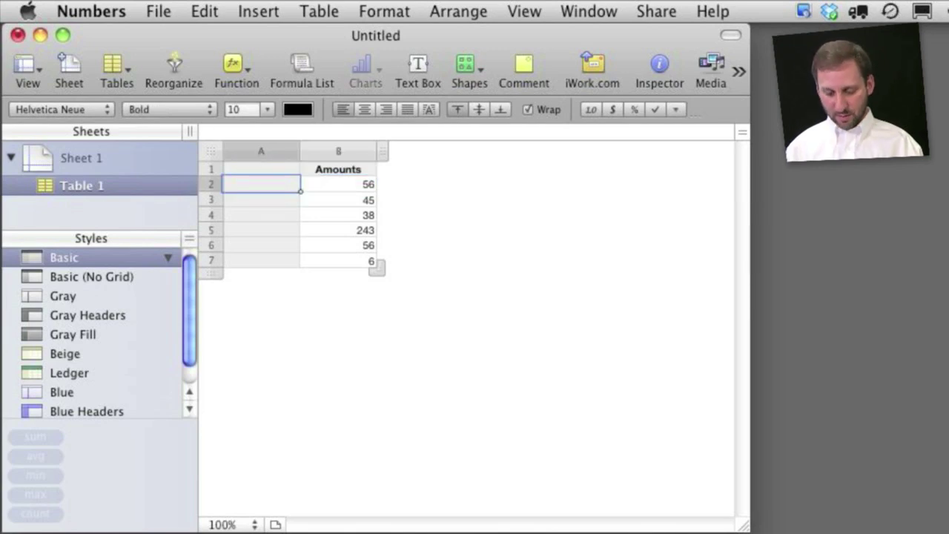
{"action": "type", "text": "One"}
{"action": "key", "text": "Return"}
{"action": "type", "text": "Two"}
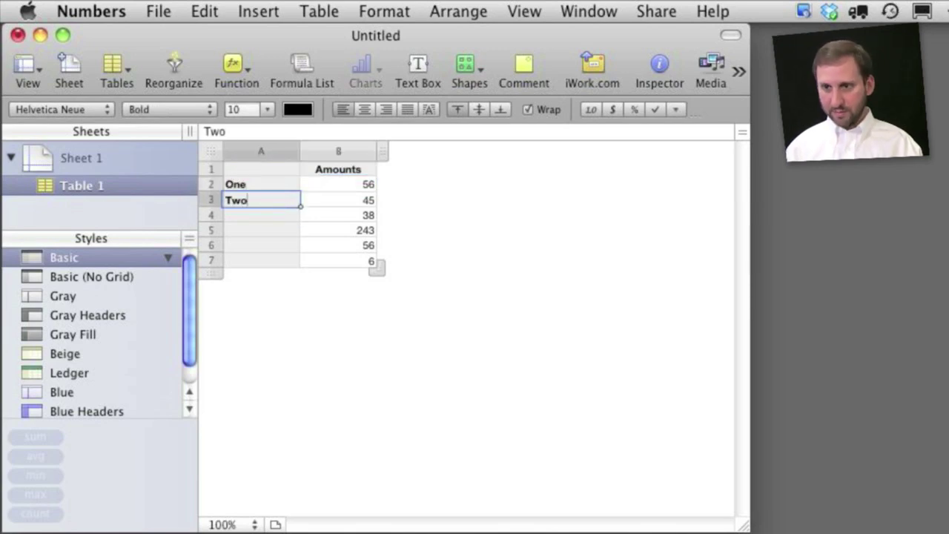
{"action": "key", "text": "Return"}
{"action": "type", "text": "Three"}
{"action": "key", "text": "Return"}
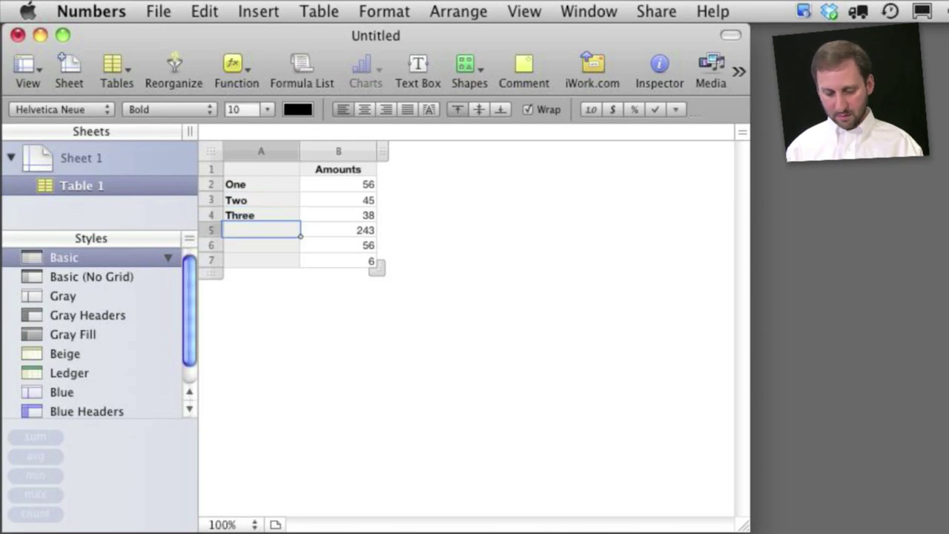
{"action": "type", "text": "Four"}
{"action": "key", "text": "Return"}
{"action": "type", "text": "Five"}
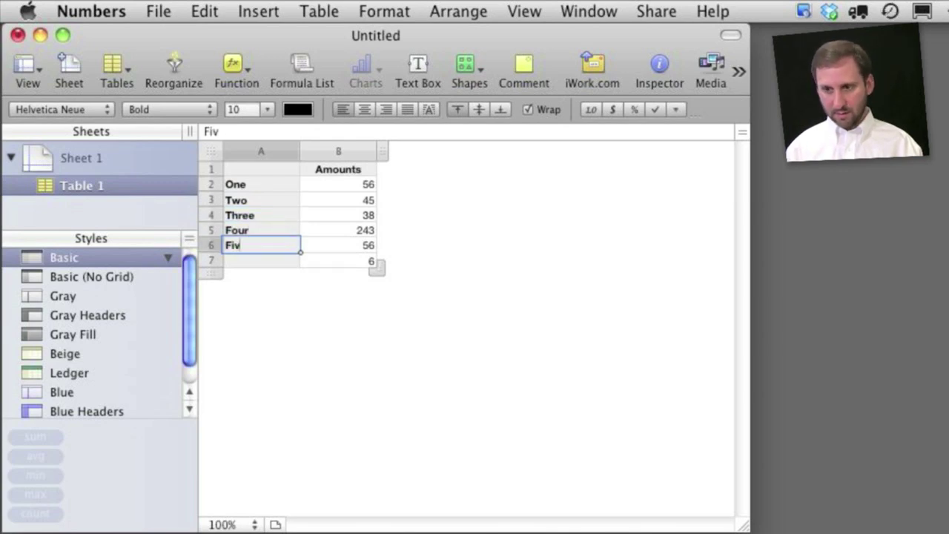
{"action": "key", "text": "Return"}
{"action": "type", "text": "Si"}
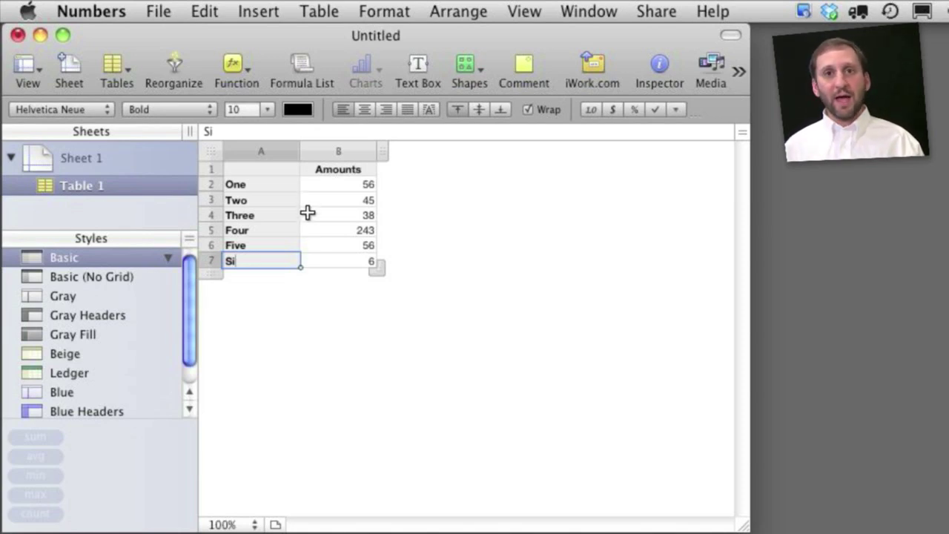
{"action": "type", "text": "x"}
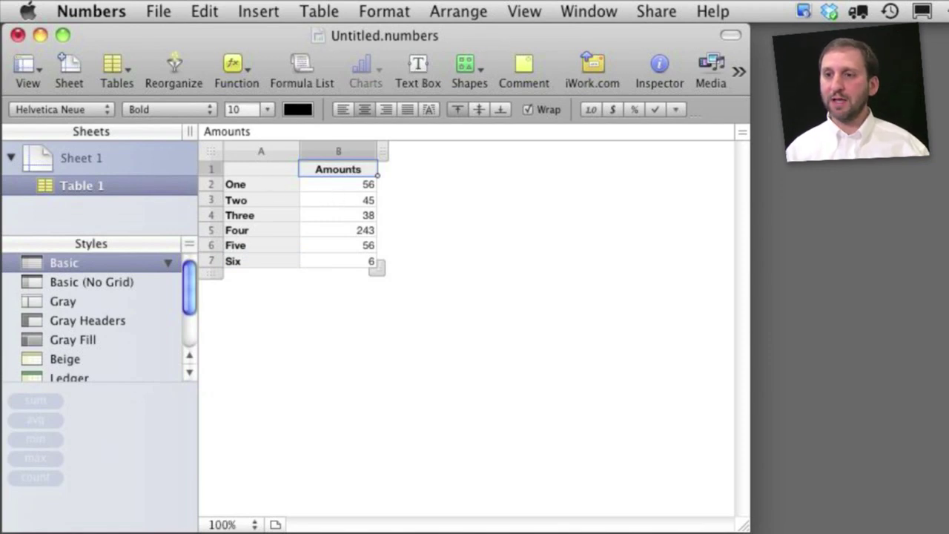
Set the table to 1 footer row from the Table menu's Footer Rows option.
{"action": "left_click", "coordinate": [319, 11]}
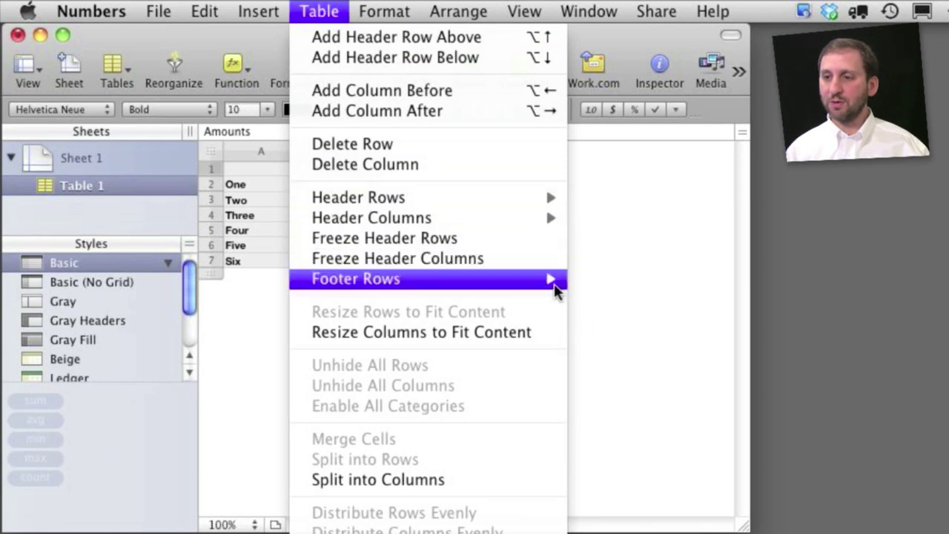
{"action": "mouse_move", "coordinate": [552, 281]}
{"action": "left_click", "coordinate": [569, 298]}
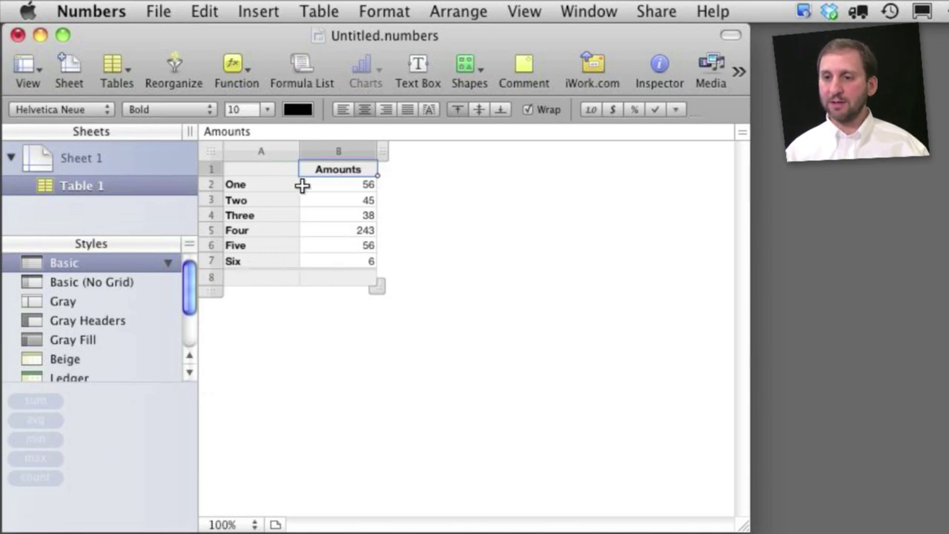
Put =SUM over B2:B7 in footer cell B8, giving =SUM(Amounts) = 444.
{"action": "double_click", "coordinate": [340, 278]}
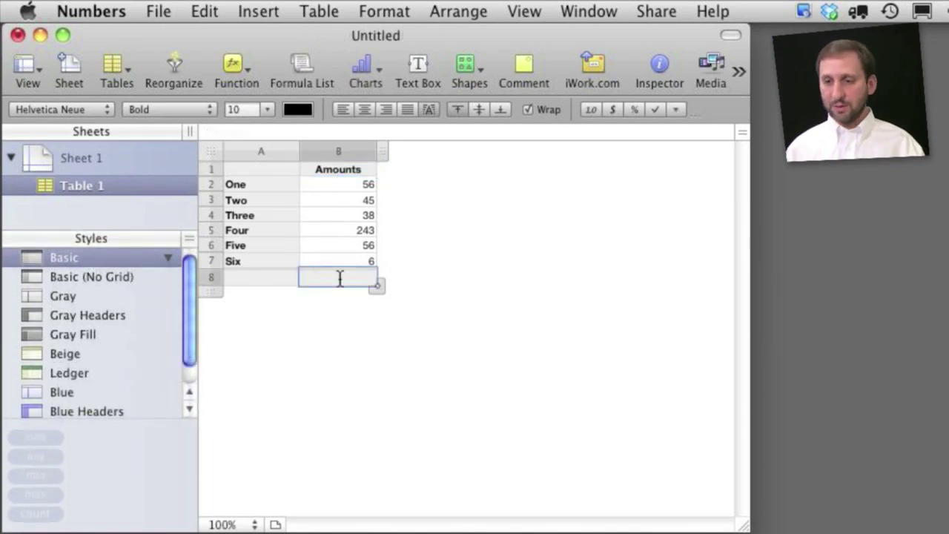
{"action": "type", "text": "=sum"}
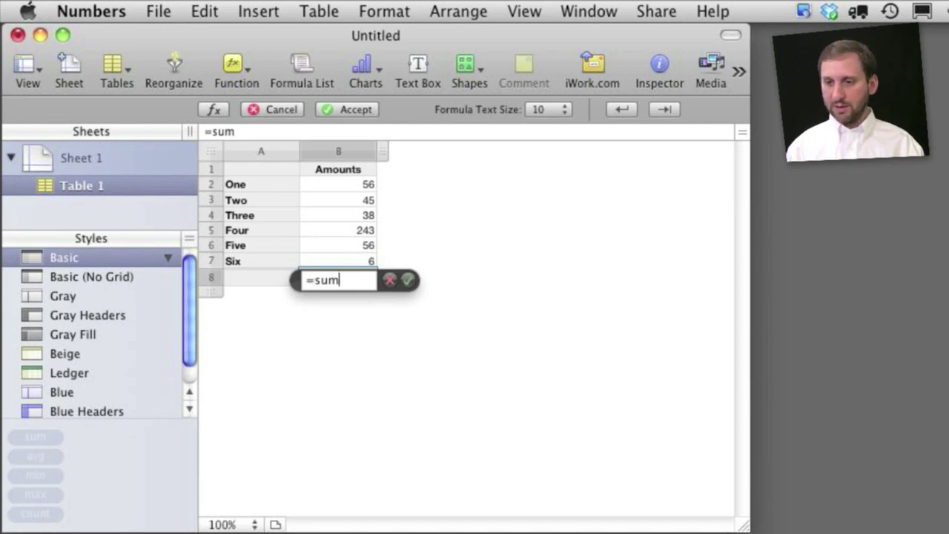
{"action": "type", "text": "("}
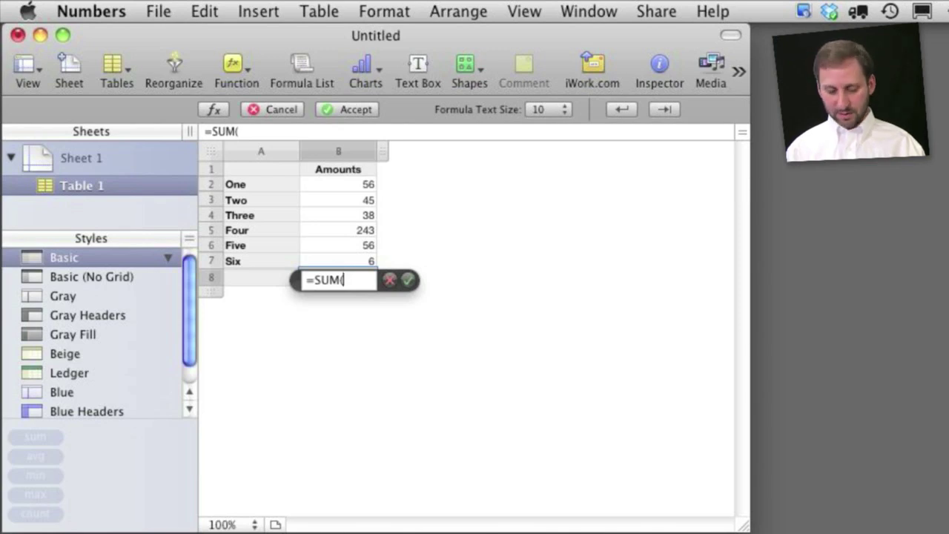
{"action": "left_click_drag", "start_coordinate": [338, 184], "coordinate": [338, 260]}
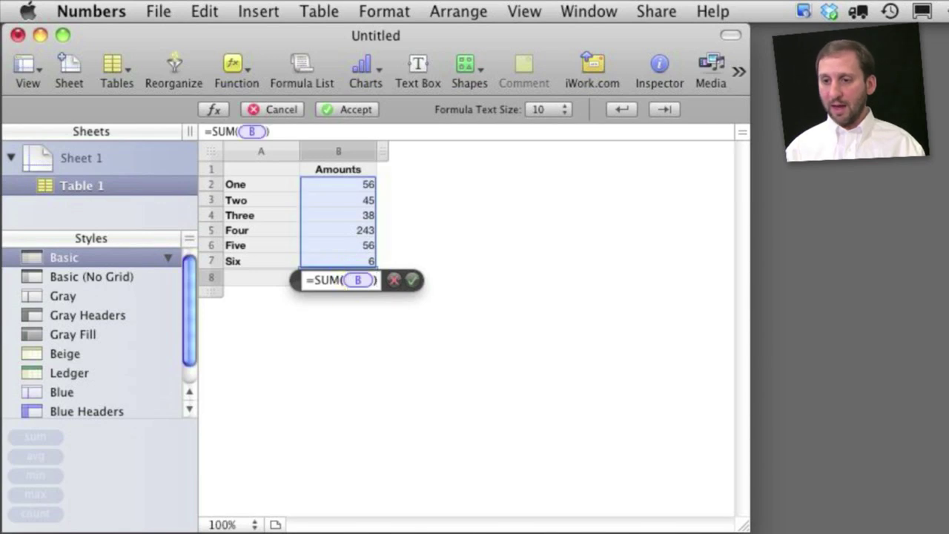
{"action": "key", "text": "Return"}
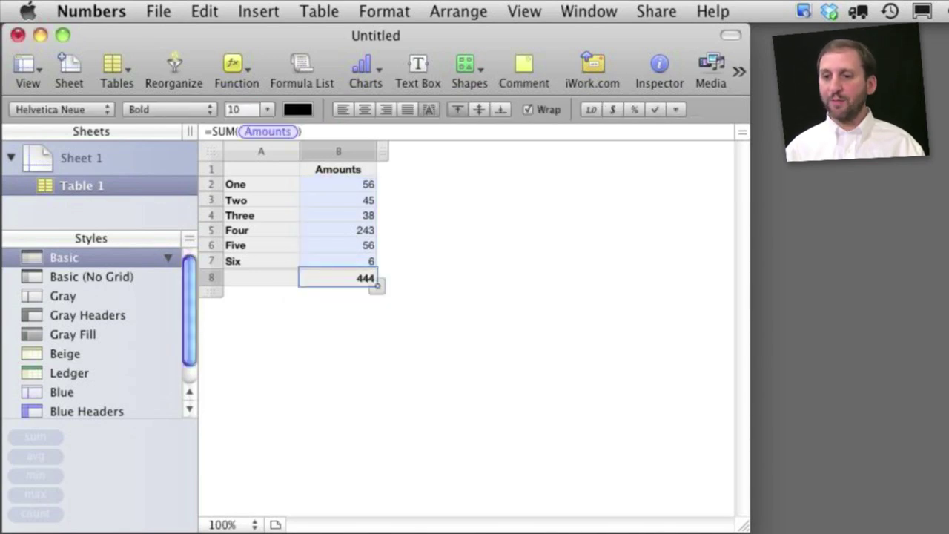
{"action": "left_click", "coordinate": [338, 260]}
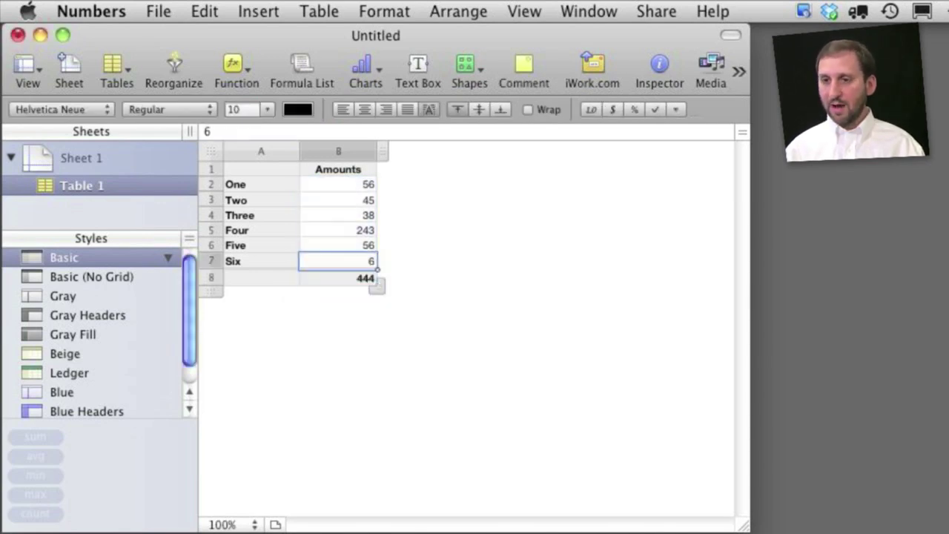
{"action": "left_click", "coordinate": [338, 277]}
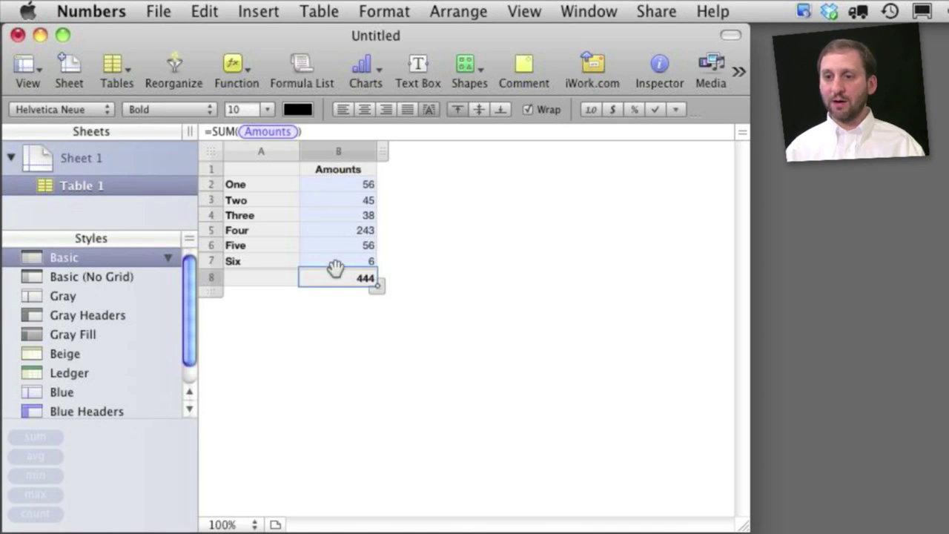
Extend the table with empty rows and enter 7, 4 and 3 in B8–B10, totalling 458.
{"action": "left_click", "coordinate": [304, 231]}
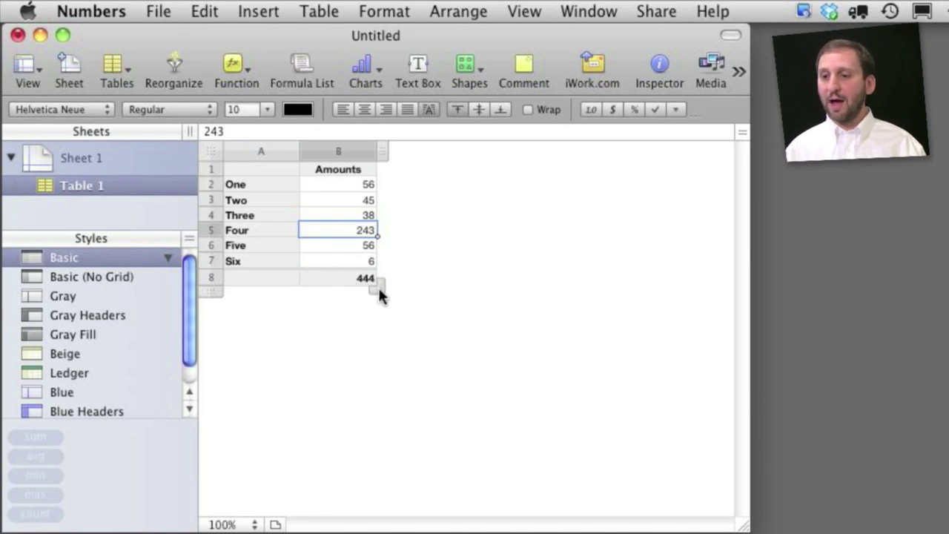
{"action": "left_click_drag", "start_coordinate": [379, 289], "coordinate": [378, 373]}
{"action": "left_click", "coordinate": [357, 277]}
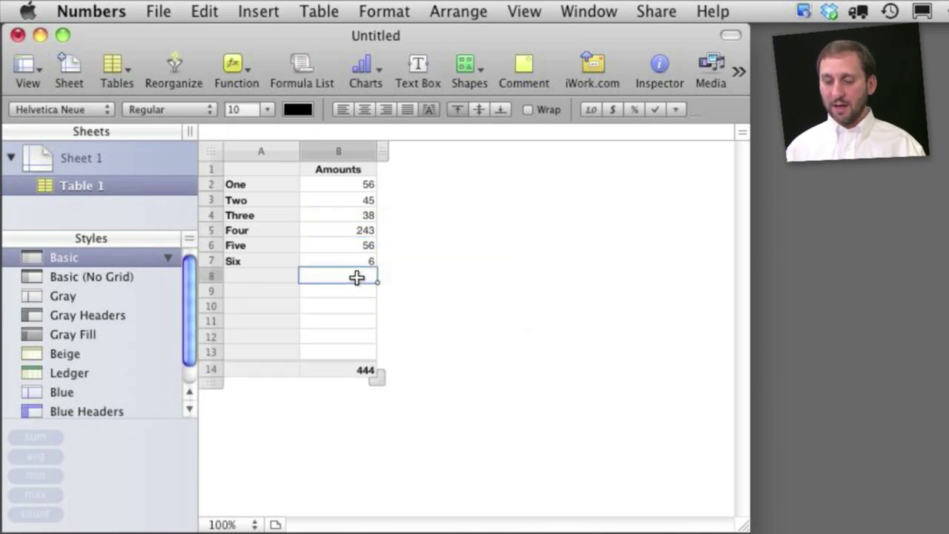
{"action": "type", "text": "7"}
{"action": "key", "text": "Return"}
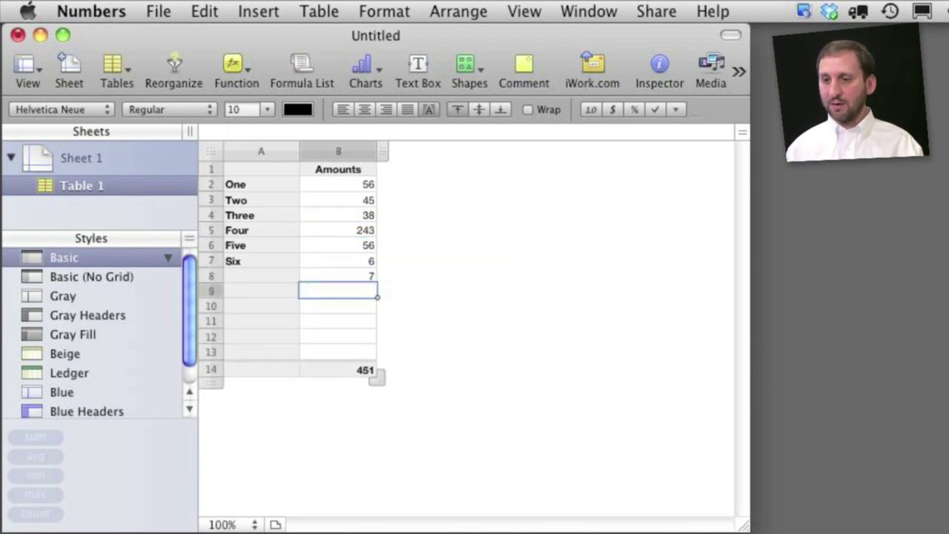
{"action": "type", "text": "4"}
{"action": "key", "text": "Return"}
{"action": "type", "text": "3"}
{"action": "key", "text": "Return"}
{"action": "key", "text": "Escape"}
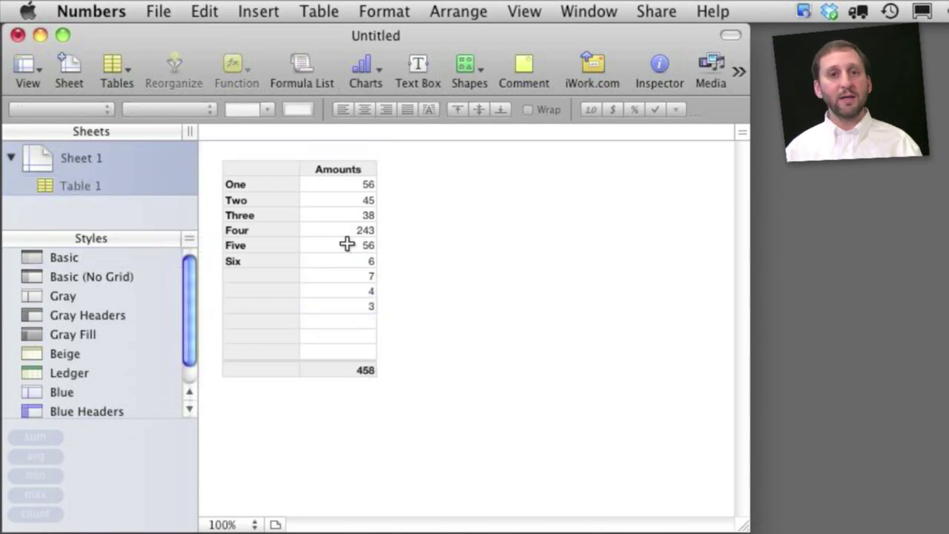
{"action": "left_click", "coordinate": [257, 10]}
{"action": "mouse_move", "coordinate": [289, 71]}
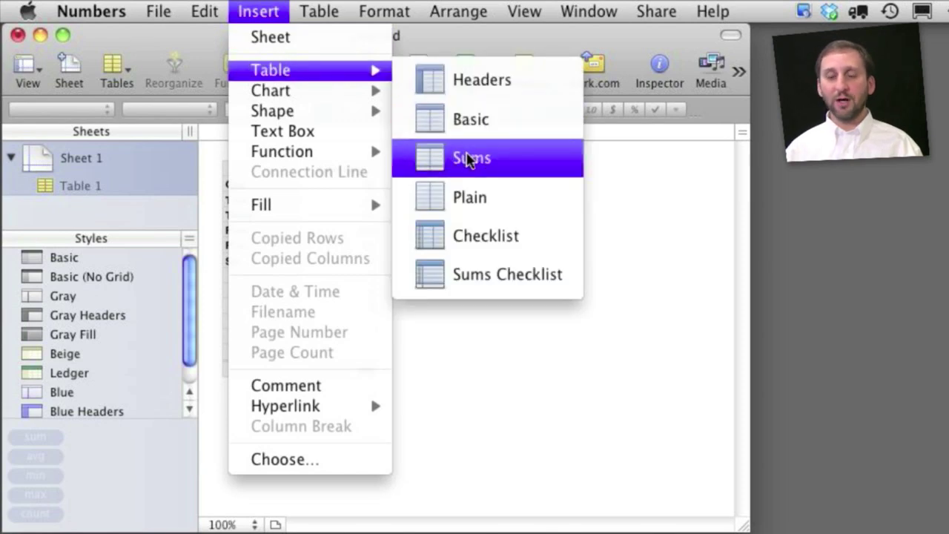
{"action": "left_click", "coordinate": [415, 159]}
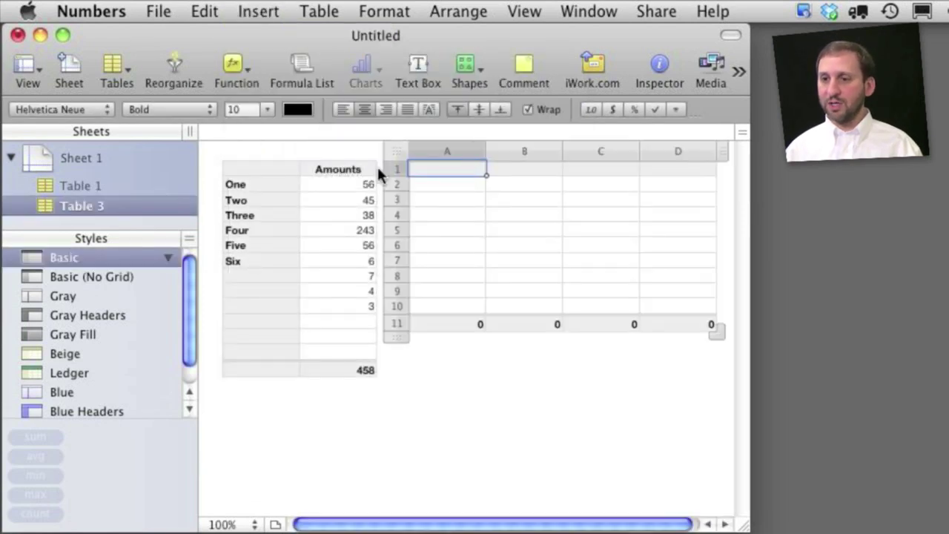
{"action": "left_click", "coordinate": [294, 229]}
{"action": "left_click", "coordinate": [435, 231]}
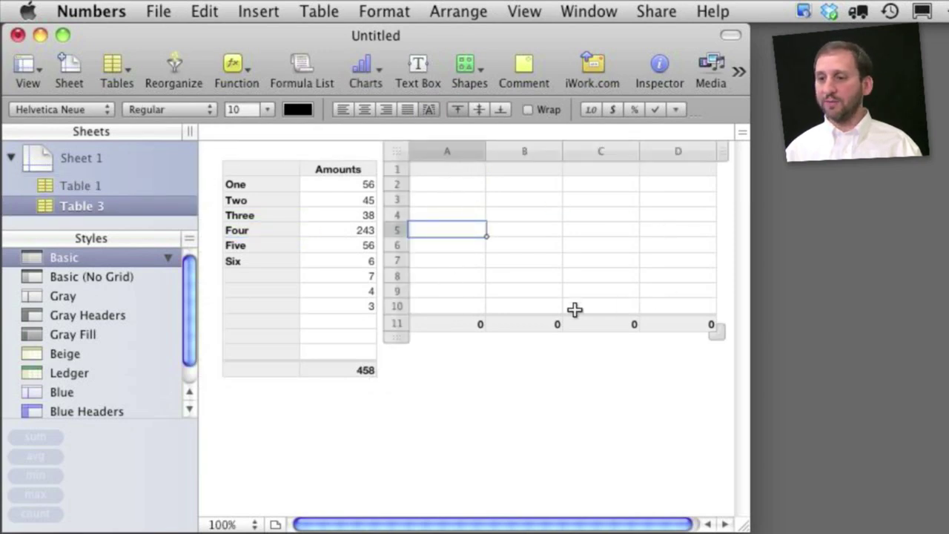
{"action": "left_click", "coordinate": [454, 323]}
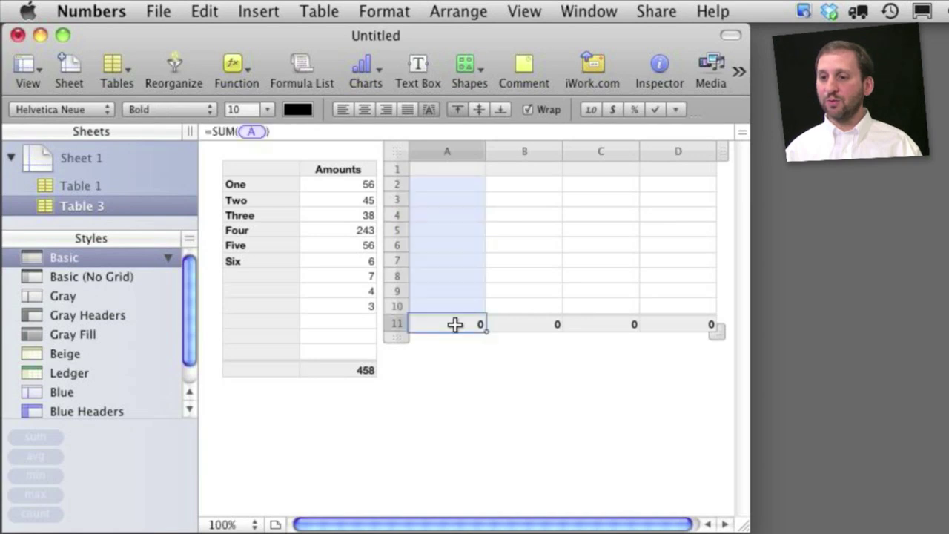
{"action": "left_click", "coordinate": [524, 325]}
{"action": "left_click", "coordinate": [594, 325]}
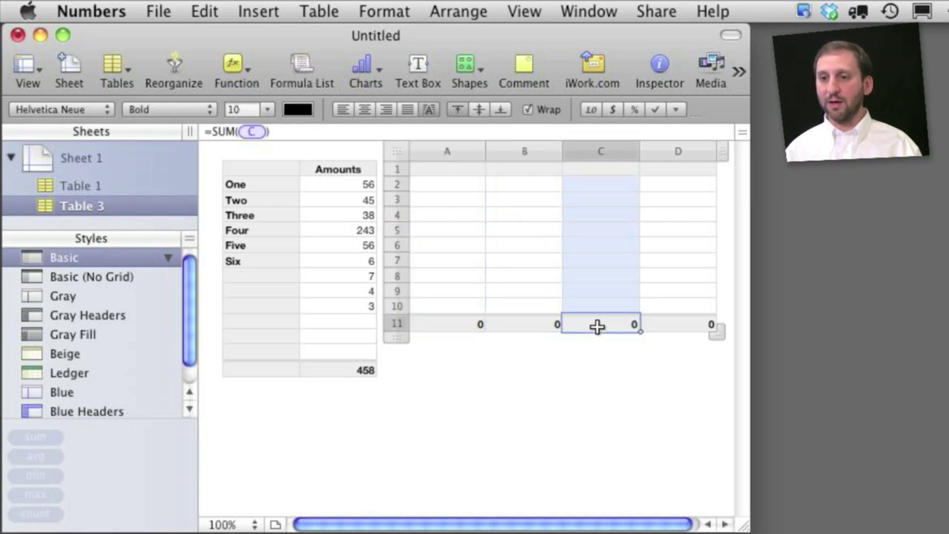
{"action": "left_click", "coordinate": [455, 324]}
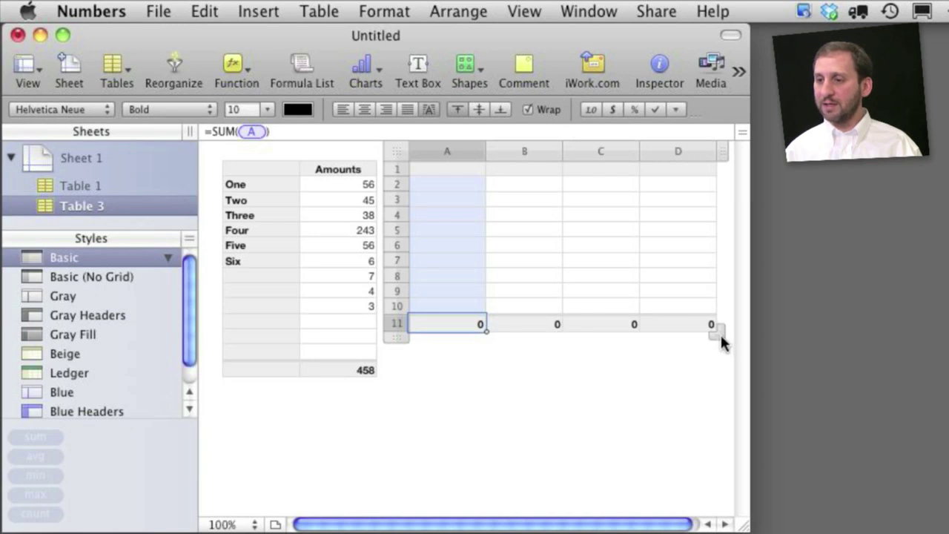
{"action": "left_click_drag", "start_coordinate": [722, 343], "coordinate": [587, 357]}
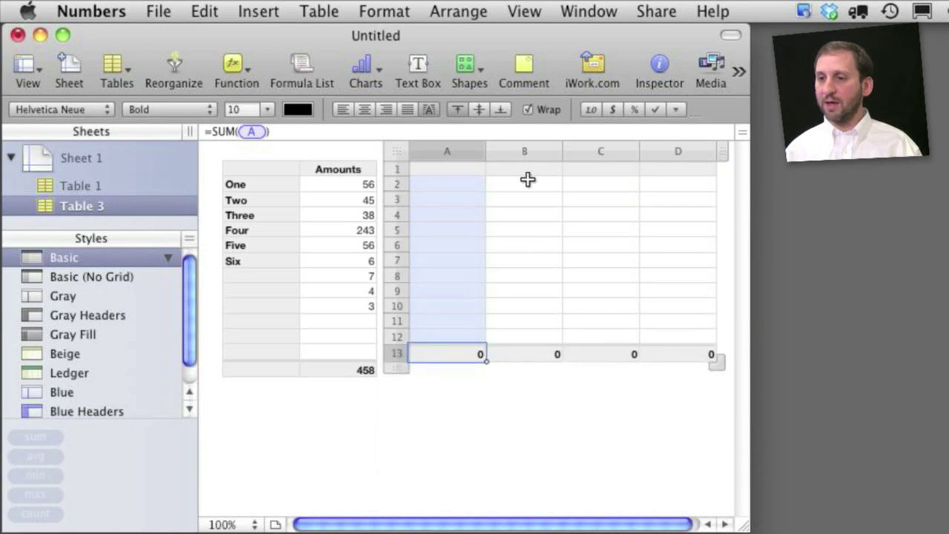
{"action": "left_click", "coordinate": [526, 160]}
{"action": "left_click", "coordinate": [555, 151]}
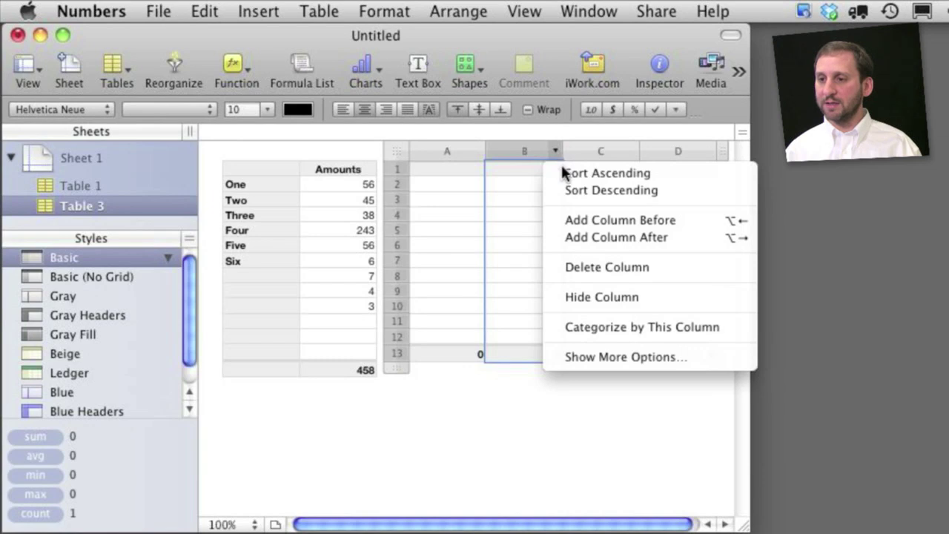
{"action": "left_click", "coordinate": [588, 268]}
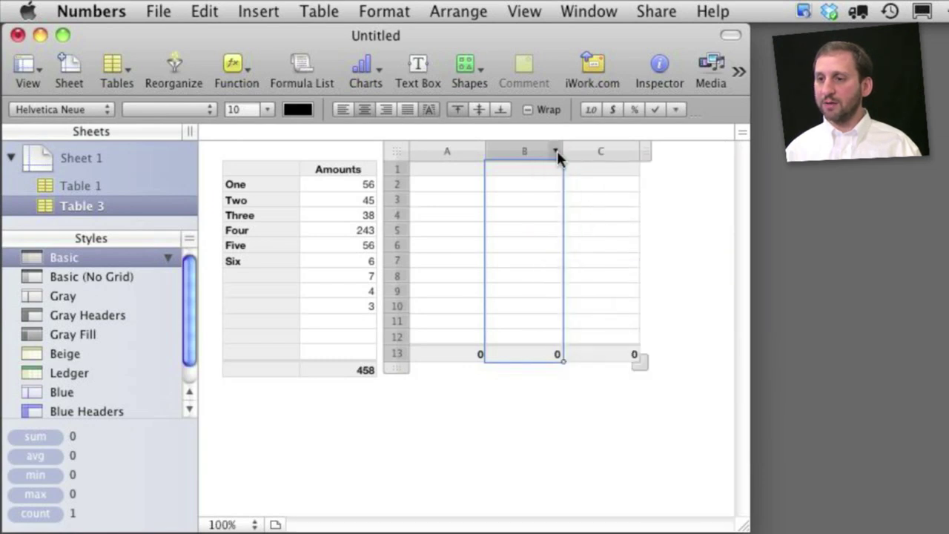
{"action": "key", "text": "Delete"}
{"action": "left_click", "coordinate": [309, 279]}
Replace SUM with AVERAGE in footer cell B14, giving 50.888888889.
{"action": "left_click", "coordinate": [322, 368]}
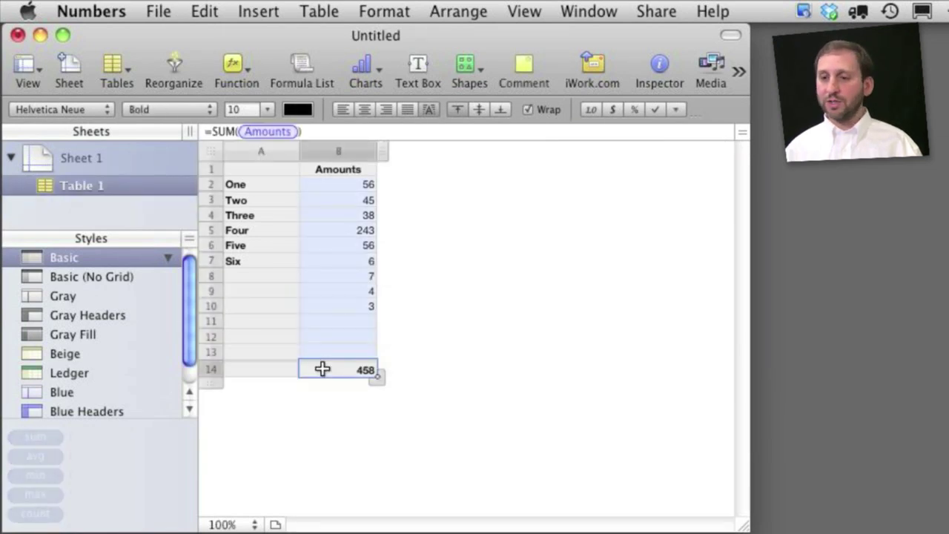
{"action": "double_click", "coordinate": [349, 369]}
{"action": "double_click", "coordinate": [327, 372]}
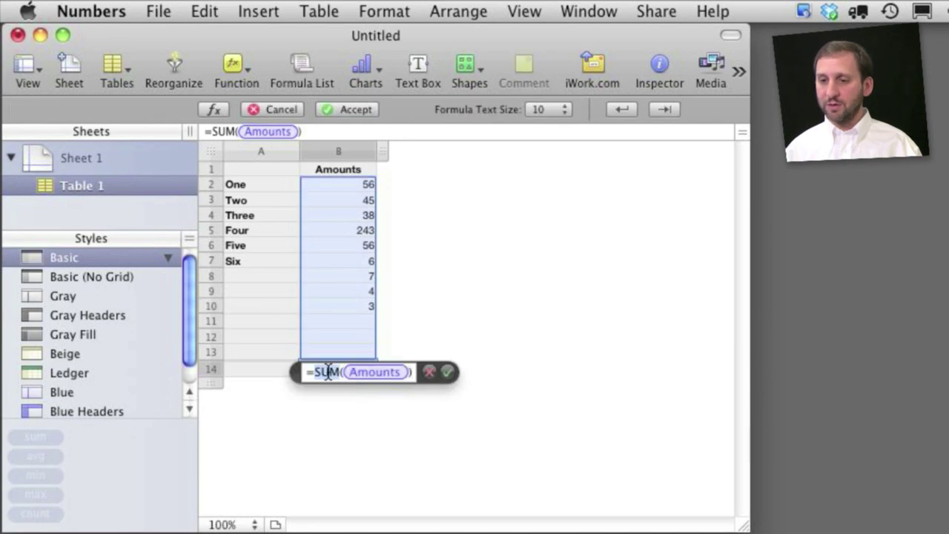
{"action": "type", "text": "AVERAGE"}
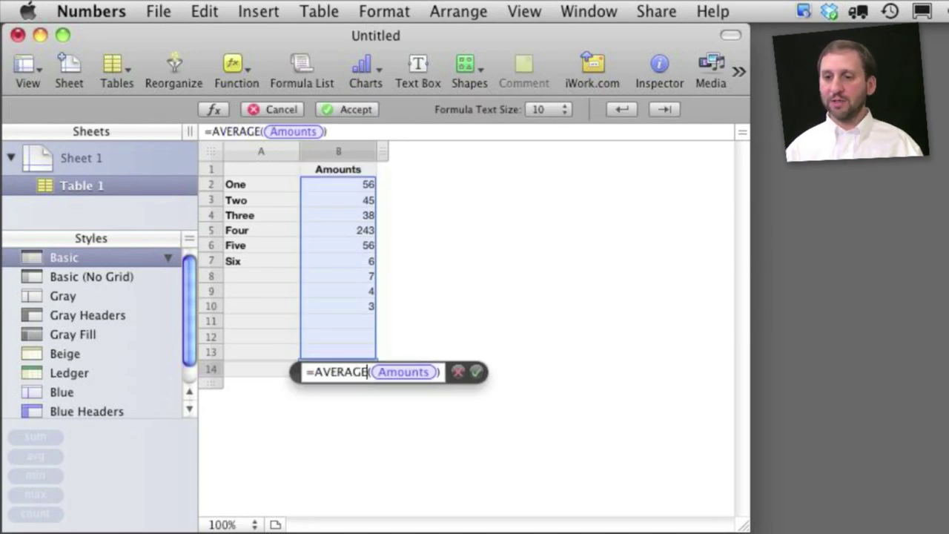
{"action": "key", "text": "Return"}
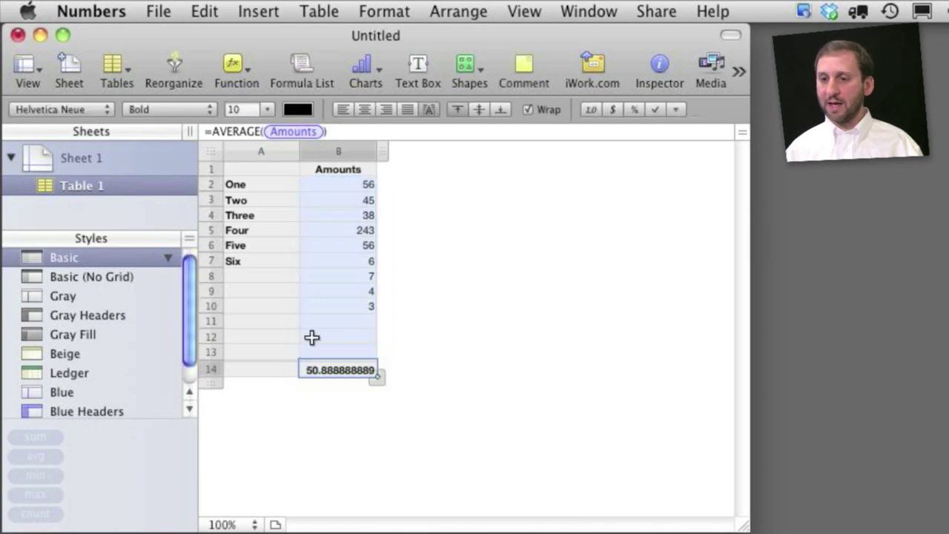
{"action": "left_click", "coordinate": [384, 407]}
{"action": "left_click", "coordinate": [382, 383]}
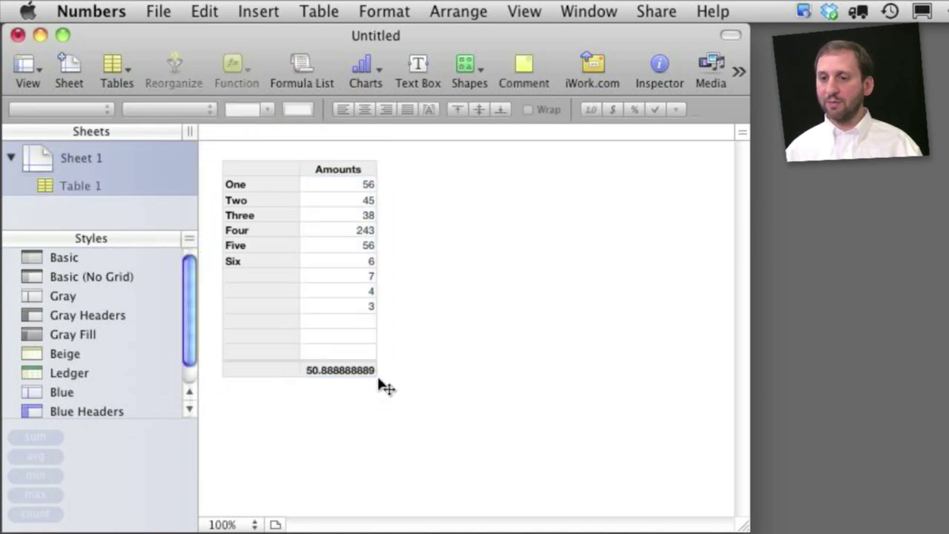
{"action": "left_click", "coordinate": [346, 337]}
Shrink the table to 11 rows and clear the 7, 4 and 3 from B8–B10.
{"action": "left_click_drag", "start_coordinate": [382, 383], "coordinate": [381, 328]}
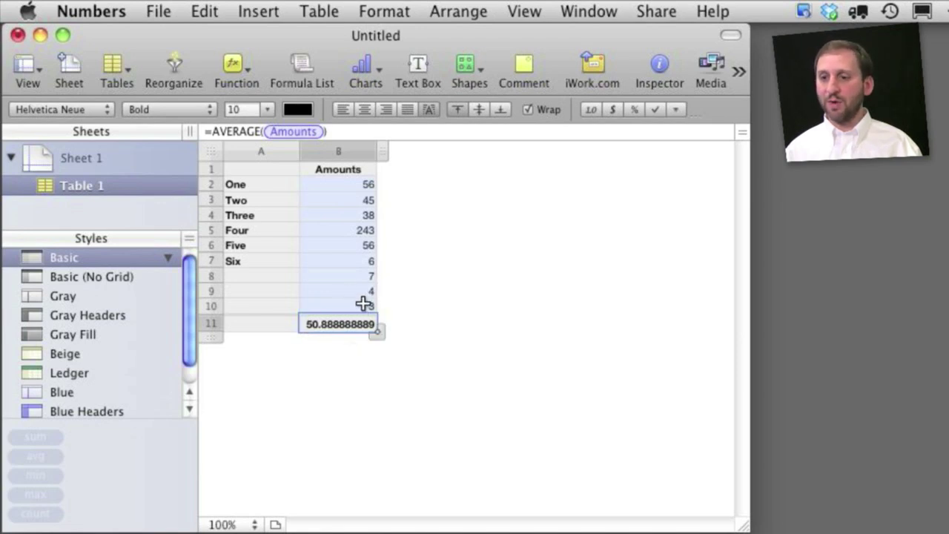
{"action": "left_click", "coordinate": [363, 303]}
{"action": "key", "text": "Delete"}
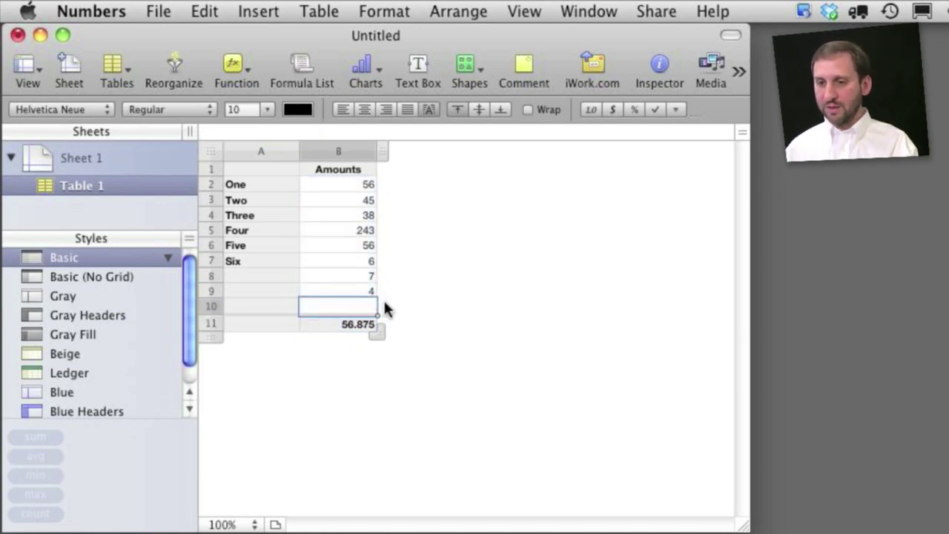
{"action": "left_click", "coordinate": [362, 291]}
{"action": "key", "text": "Delete"}
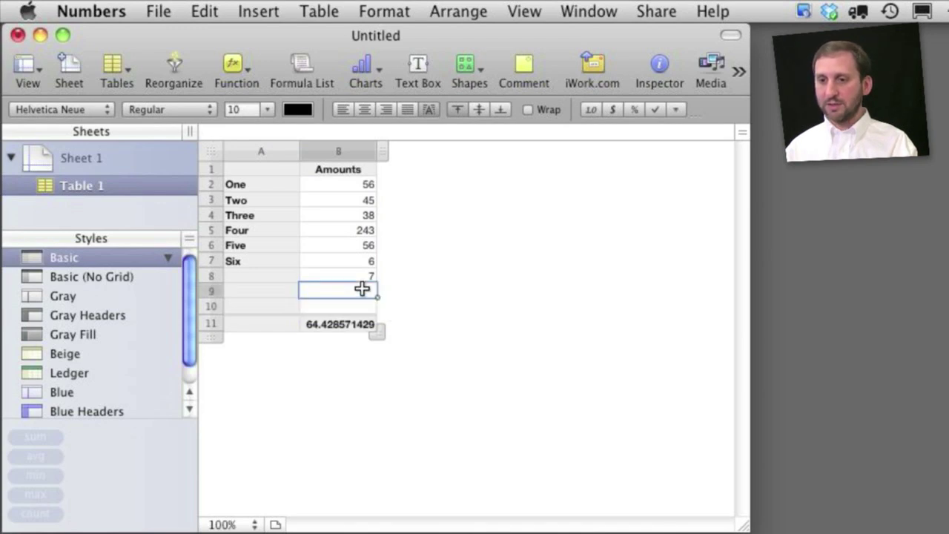
{"action": "left_click", "coordinate": [361, 275]}
{"action": "key", "text": "Delete"}
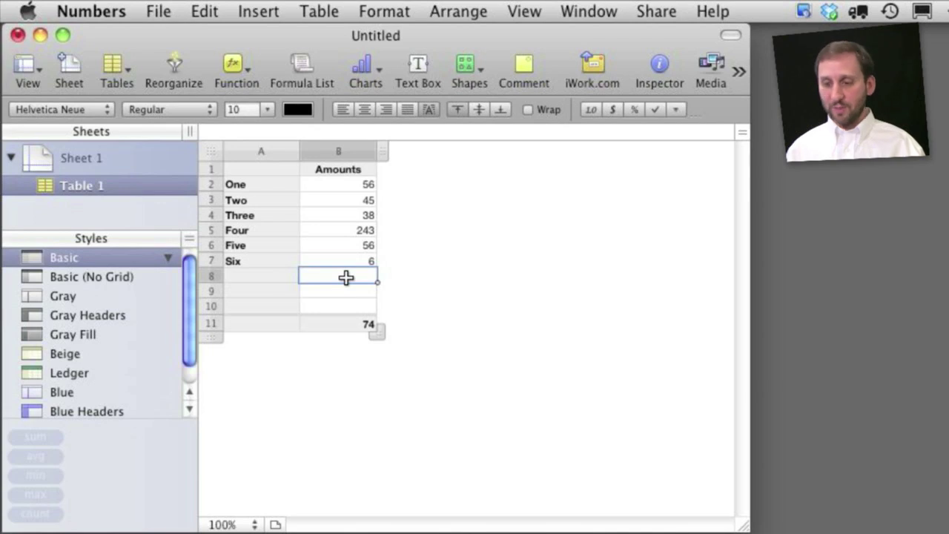
Enter 0 in the emptied amount cells, bringing the average to 49.333333333.
{"action": "type", "text": "0"}
{"action": "key", "text": "Return"}
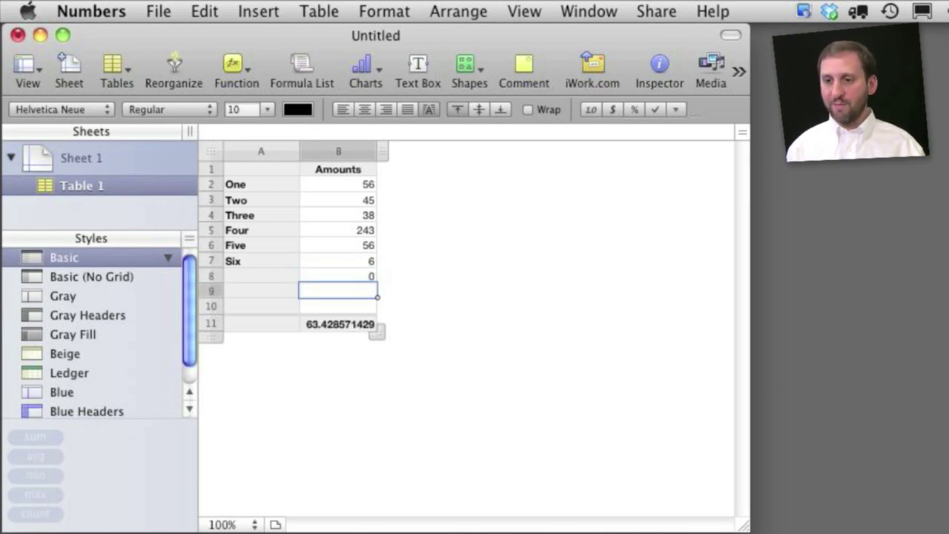
{"action": "type", "text": "0"}
{"action": "key", "text": "Return"}
{"action": "key", "text": "Return"}
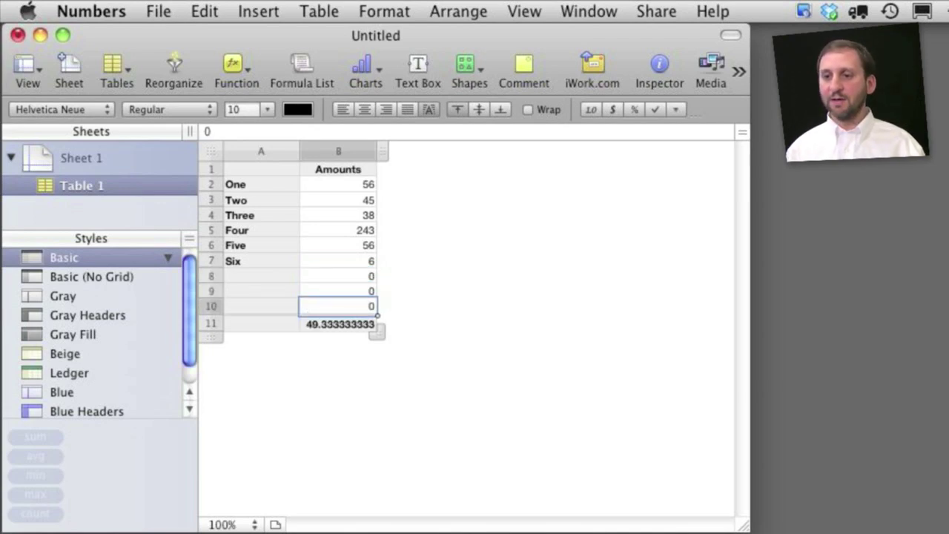
{"action": "left_click", "coordinate": [381, 365]}
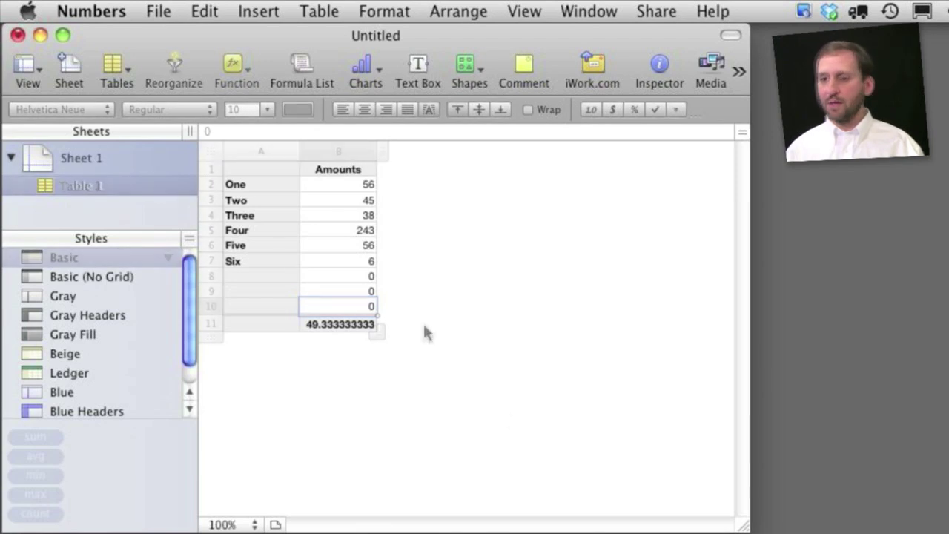
Set the table to 3 footer rows, extending it down to row 14.
{"action": "left_click", "coordinate": [310, 173]}
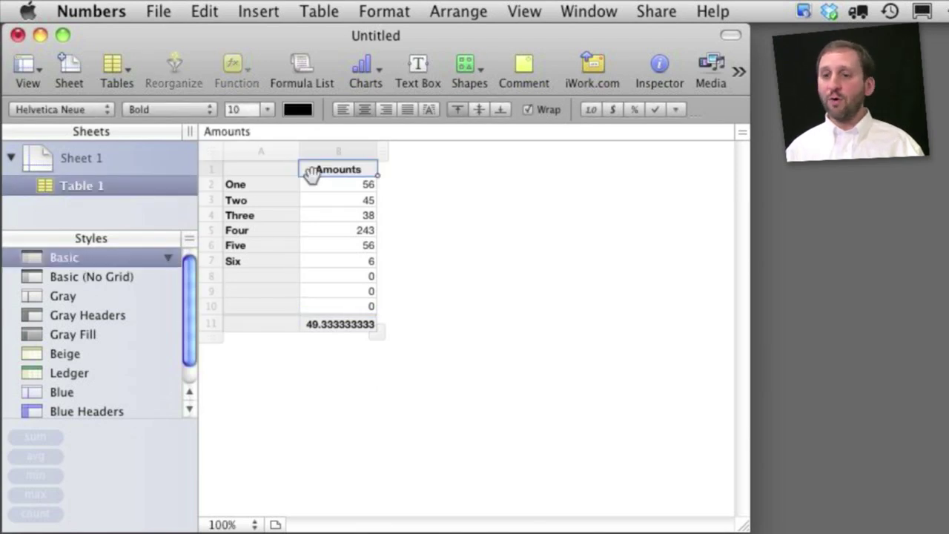
{"action": "left_click", "coordinate": [286, 12]}
{"action": "mouse_move", "coordinate": [311, 12]}
{"action": "mouse_move", "coordinate": [393, 284]}
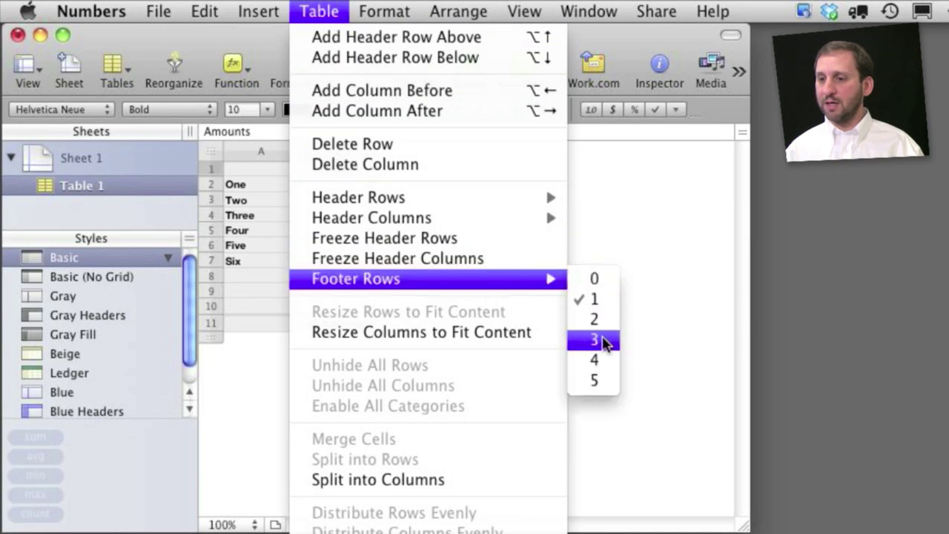
{"action": "left_click", "coordinate": [605, 342]}
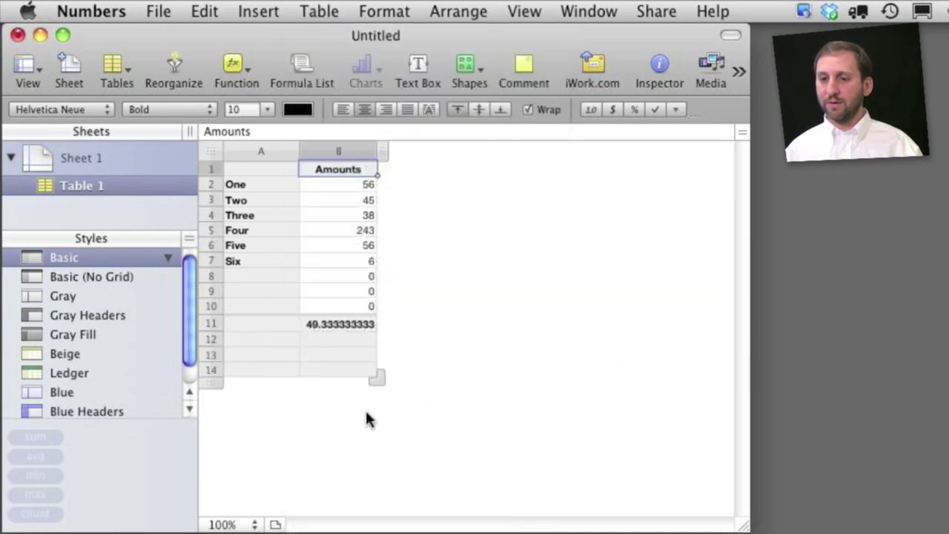
{"action": "left_click", "coordinate": [324, 324]}
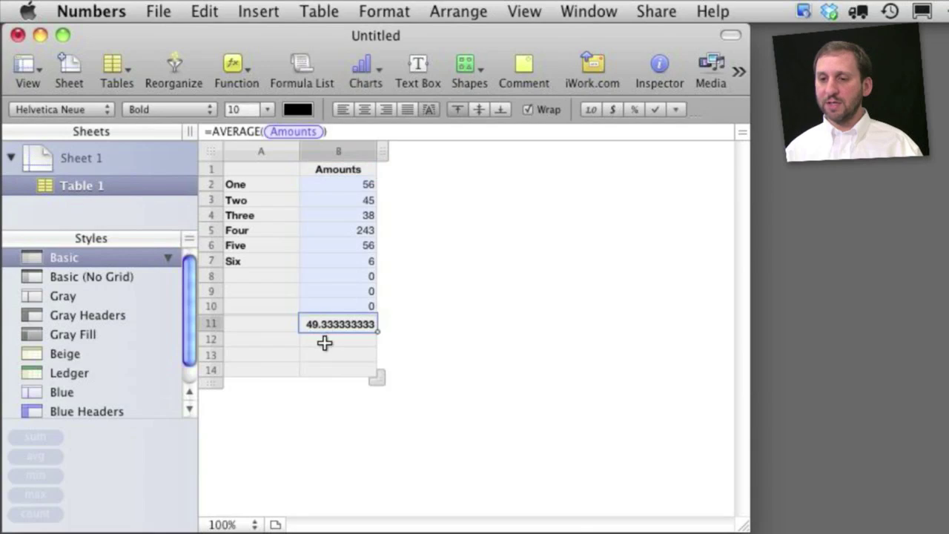
{"action": "left_click", "coordinate": [324, 342]}
Add =SUM, =MAX and =MIN of column B in B12–B14, showing 444, 243 and 0.
{"action": "type", "text": "=sum"}
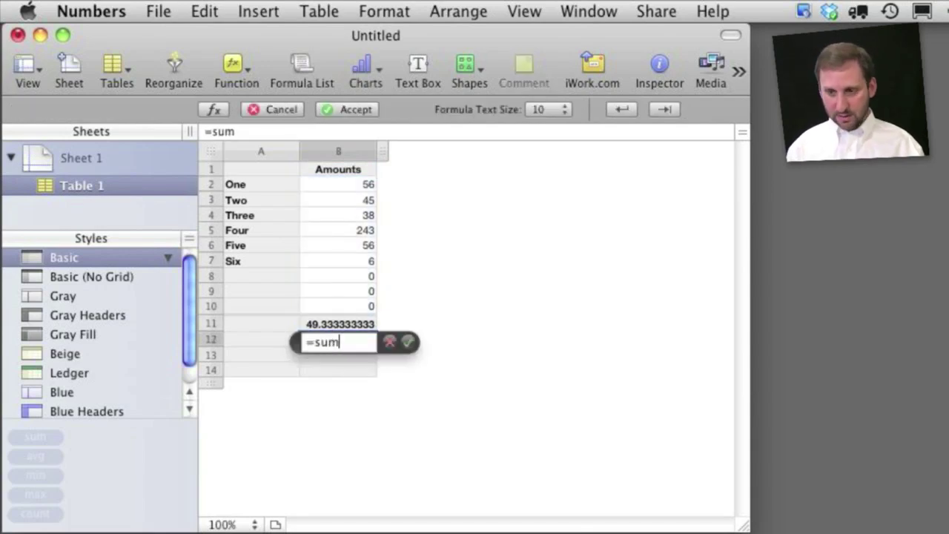
{"action": "type", "text": "(b"}
{"action": "key", "text": "Return"}
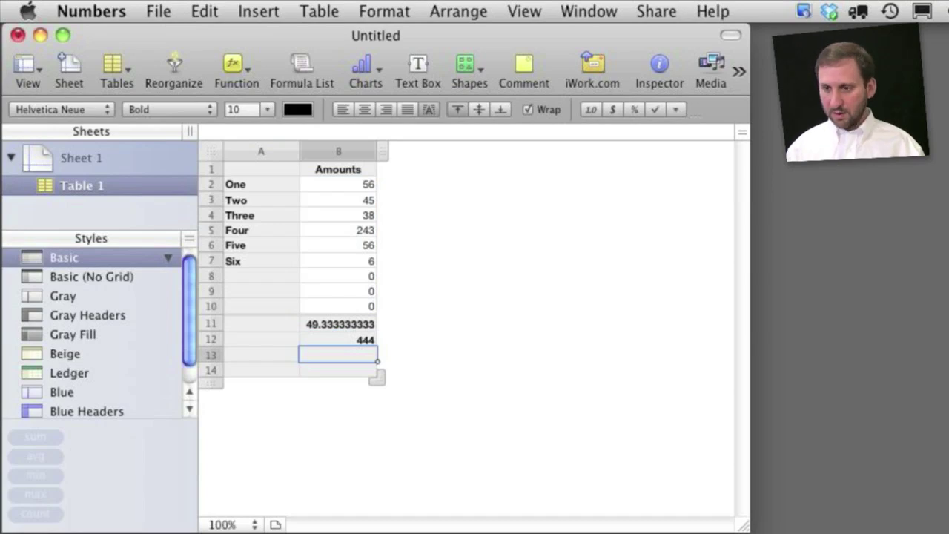
{"action": "type", "text": "="}
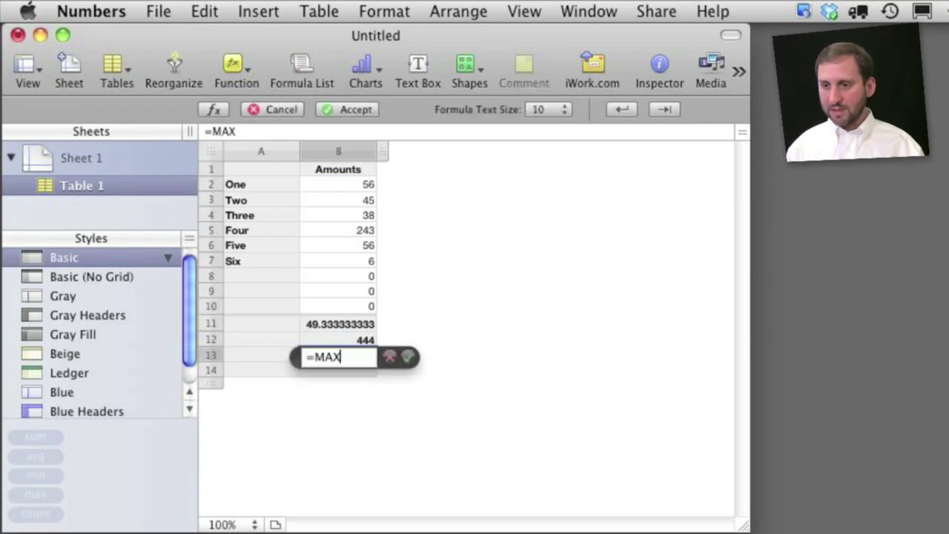
{"action": "type", "text": "max(b"}
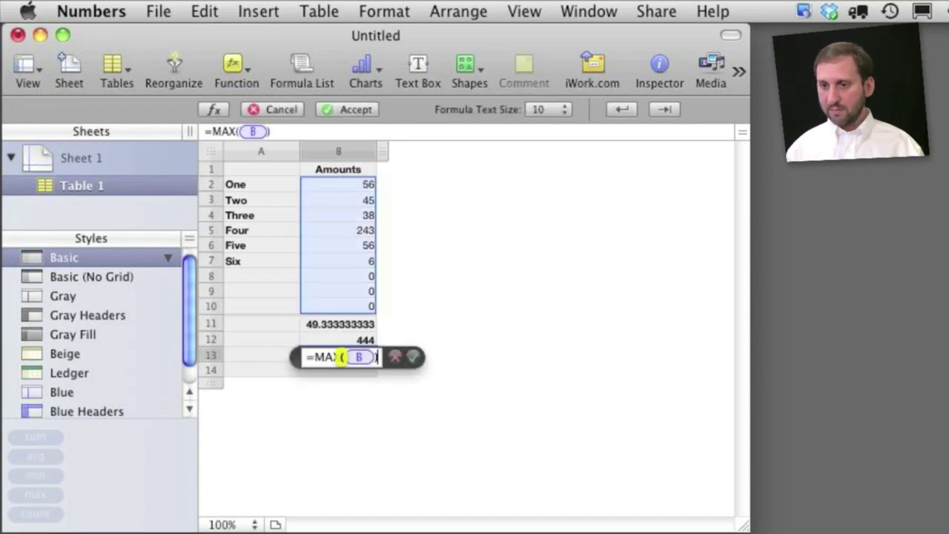
{"action": "key", "text": "Return"}
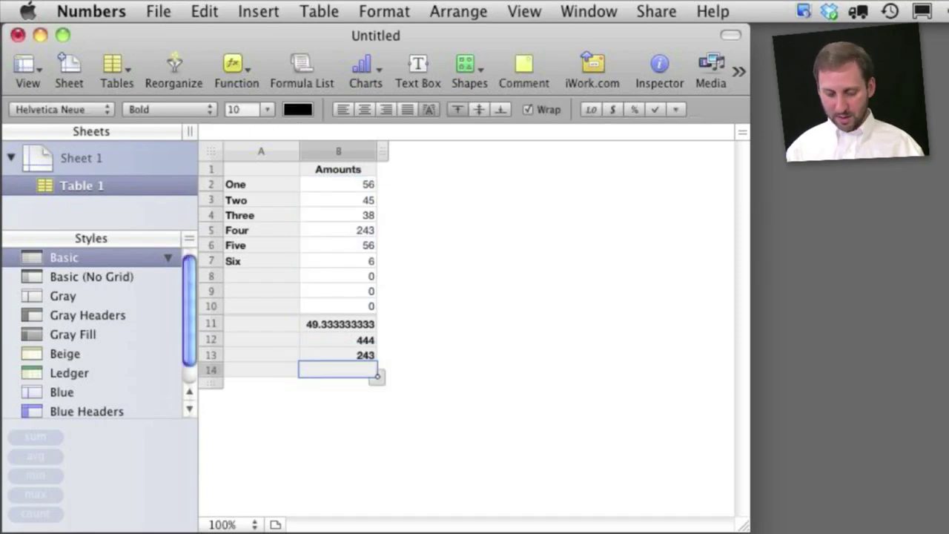
{"action": "type", "text": "="}
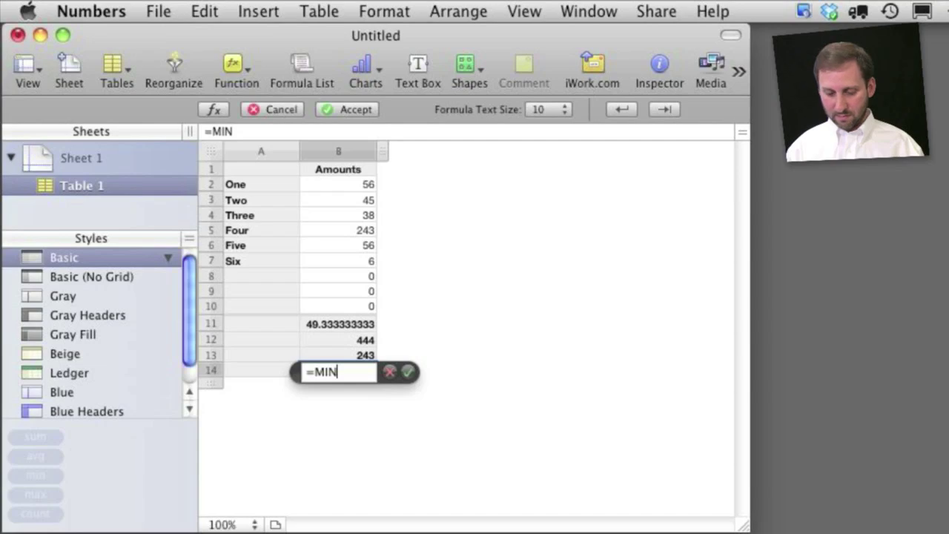
{"action": "type", "text": "min(b"}
{"action": "key", "text": "Return"}
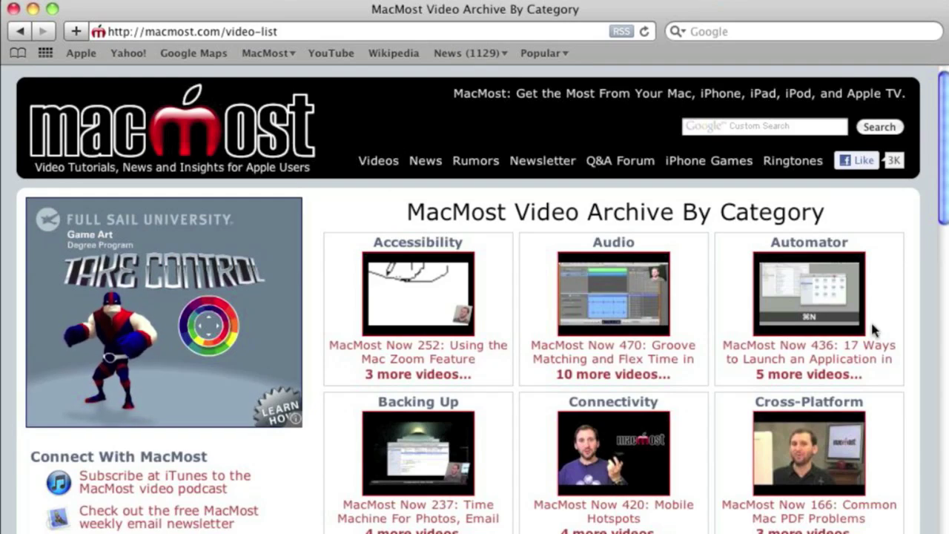
Scroll the MacMost Video Archive By Category page down to the Graphics through iPad categories.
{"action": "scroll", "coordinate": [946, 202], "scroll_direction": "down", "scroll_amount": 10}
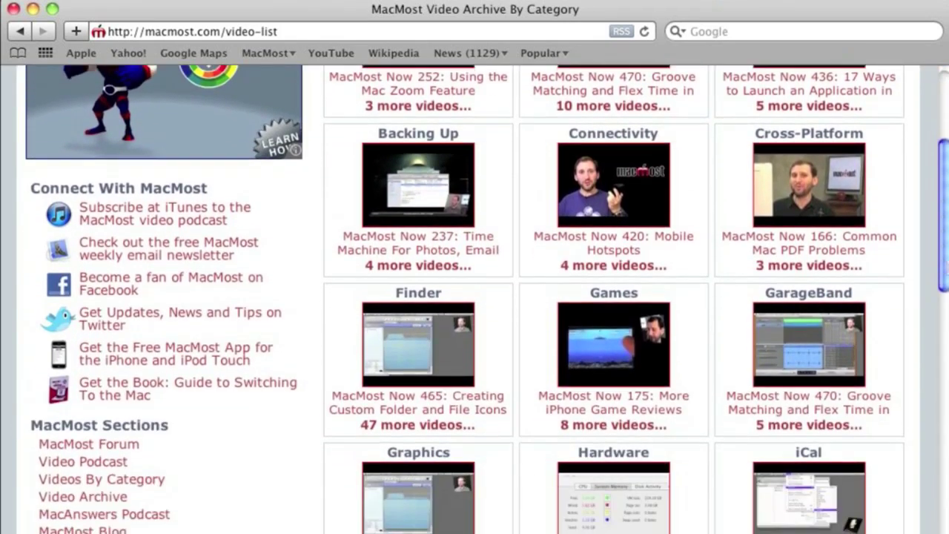
{"action": "scroll", "coordinate": [482, 296], "scroll_direction": "down", "scroll_amount": 6}
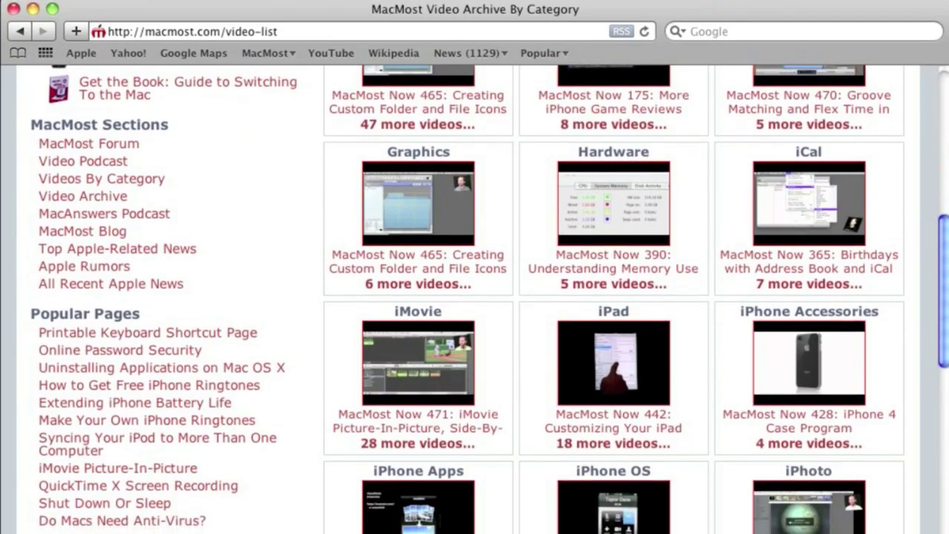